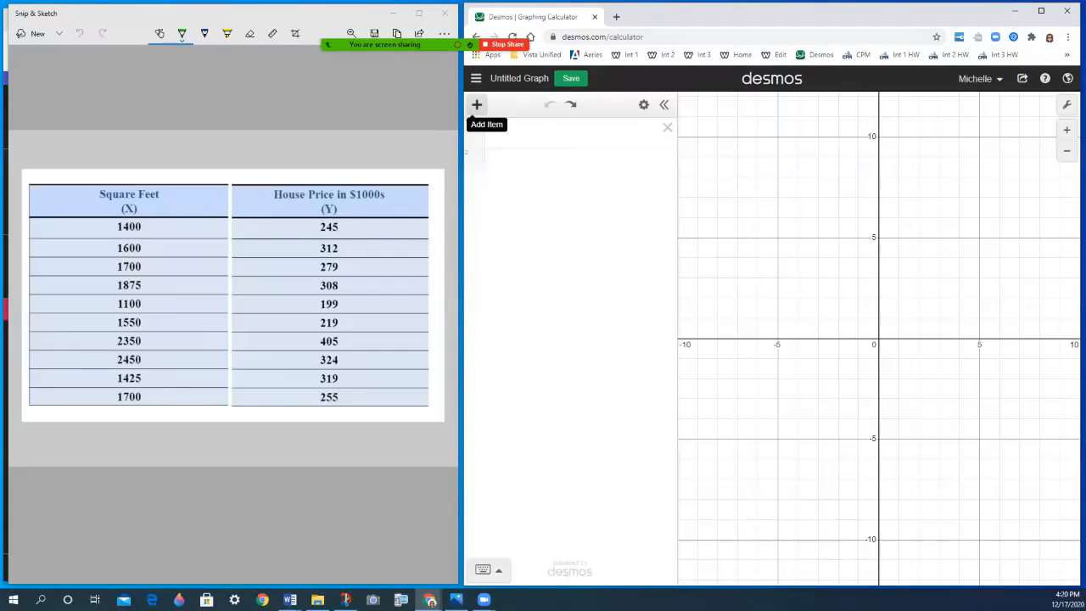
- Add a table and enter the first two square-footage values, 1400 and 1600, in the x₁ column
left_click(476, 105)
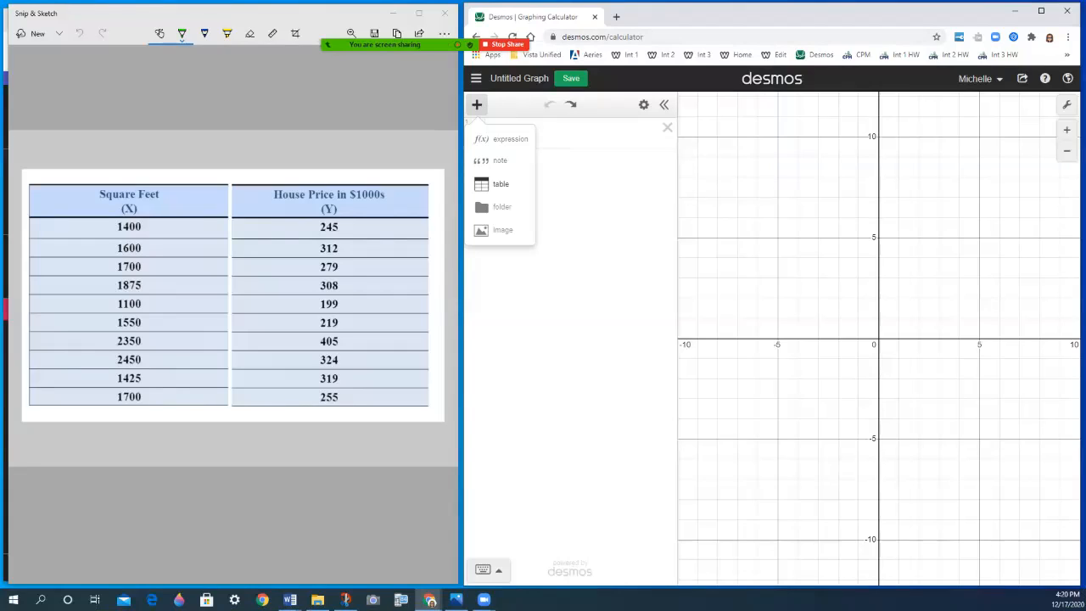
left_click(500, 184)
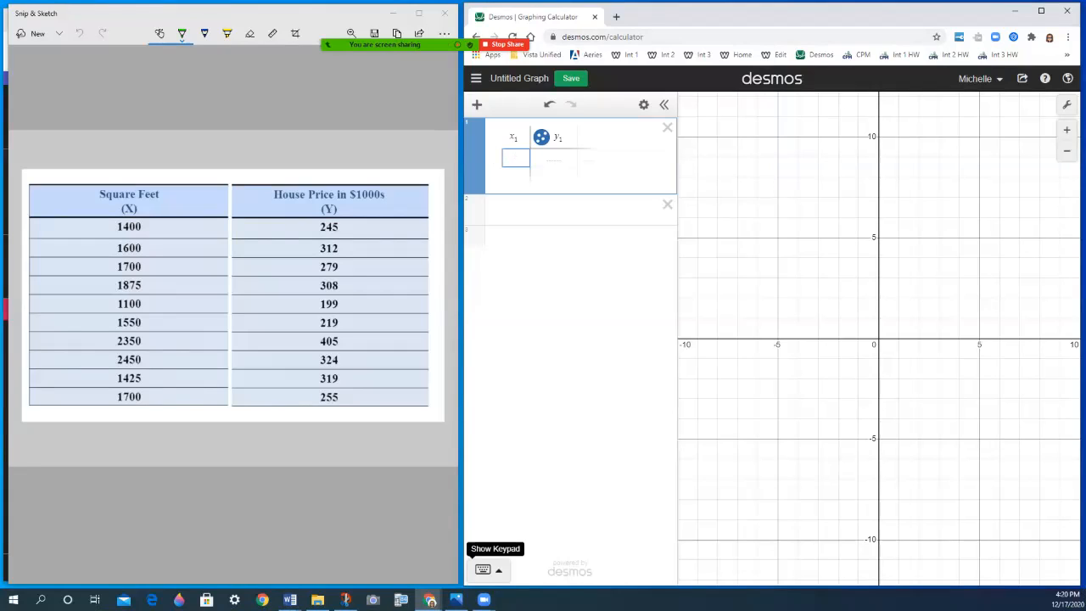
type("1400")
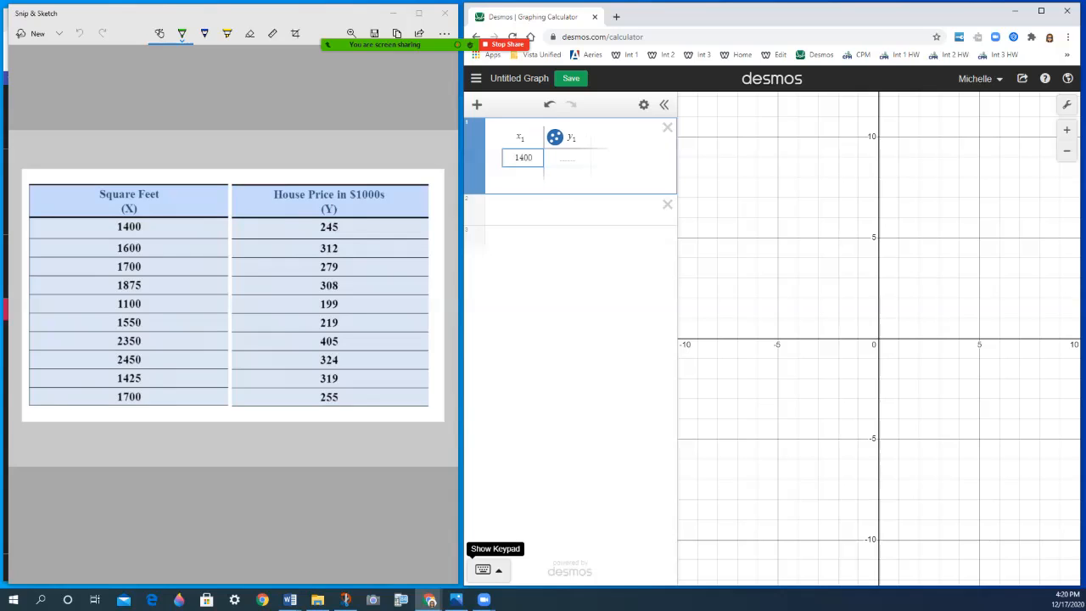
key("Return")
type("1")
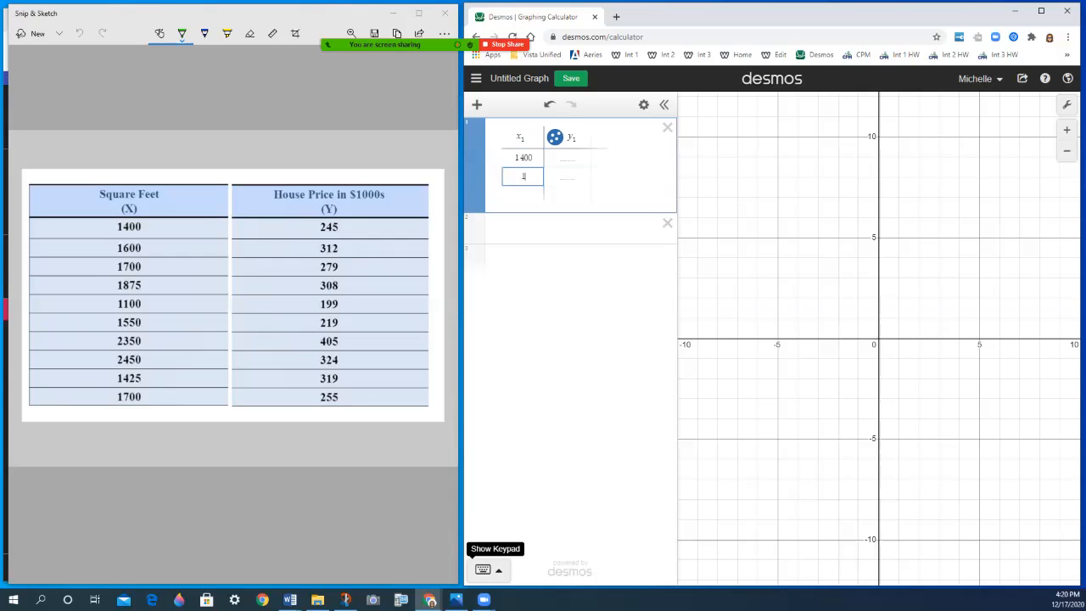
type("600")
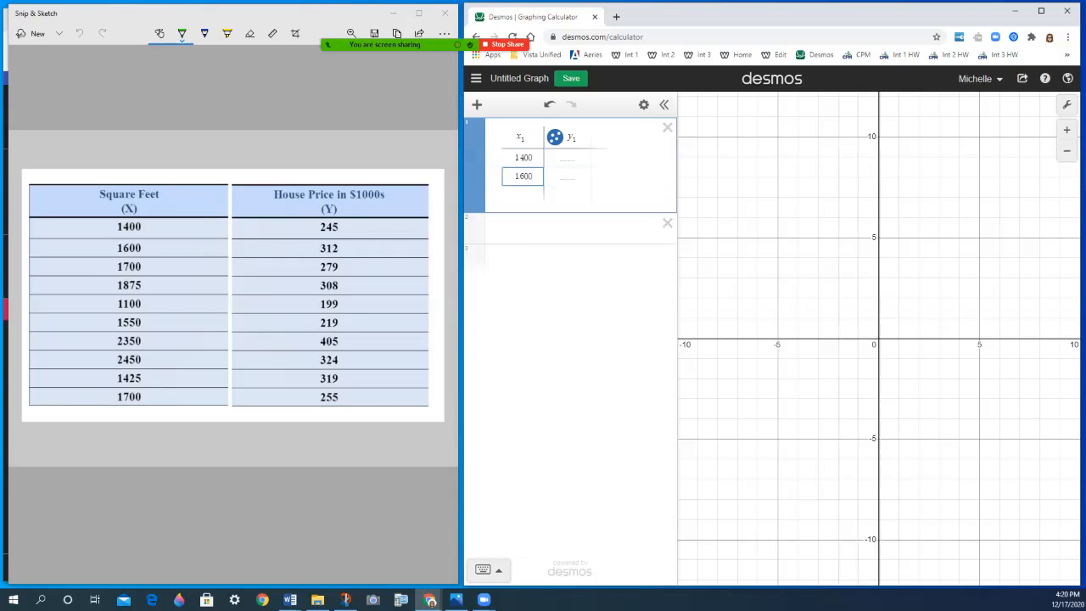
mouse_move(441, 43)
left_click(597, 23)
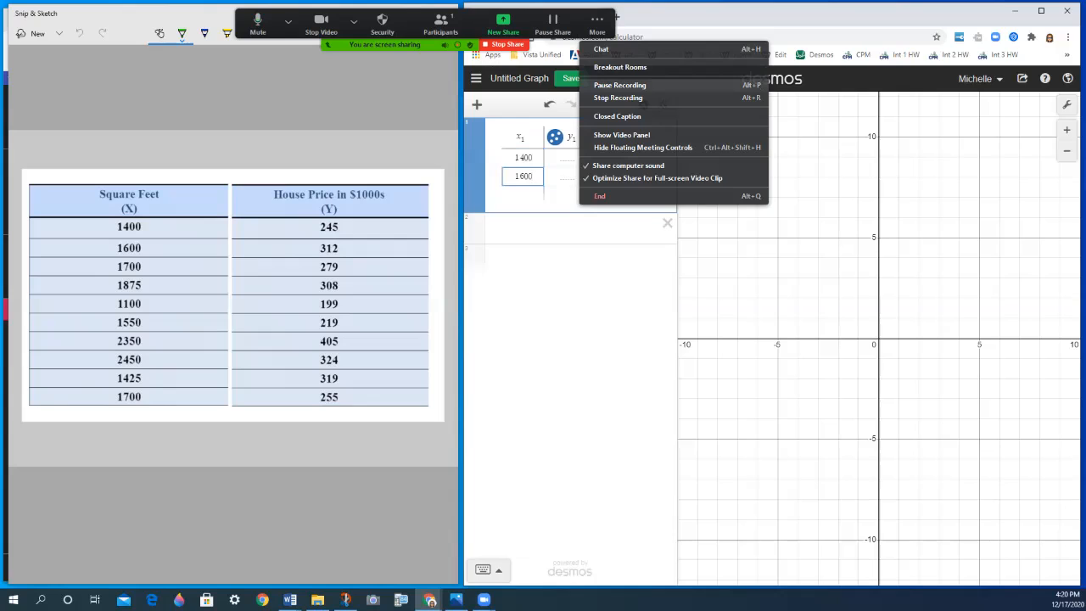
left_click(620, 85)
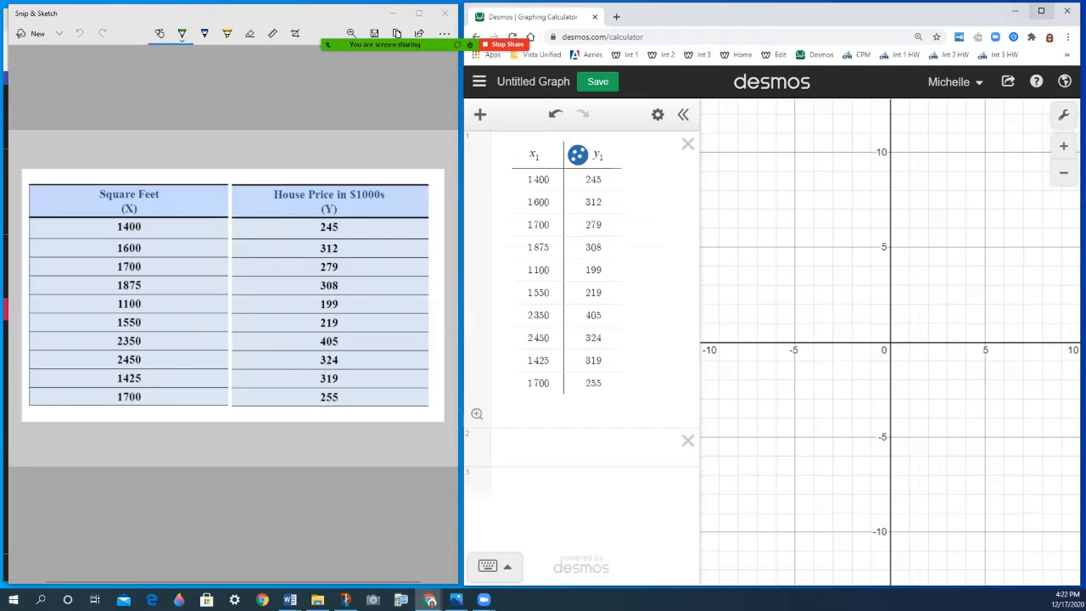
- Maximize the browser window and zoom the graph out until all the plotted table points are in view
left_click(1041, 11)
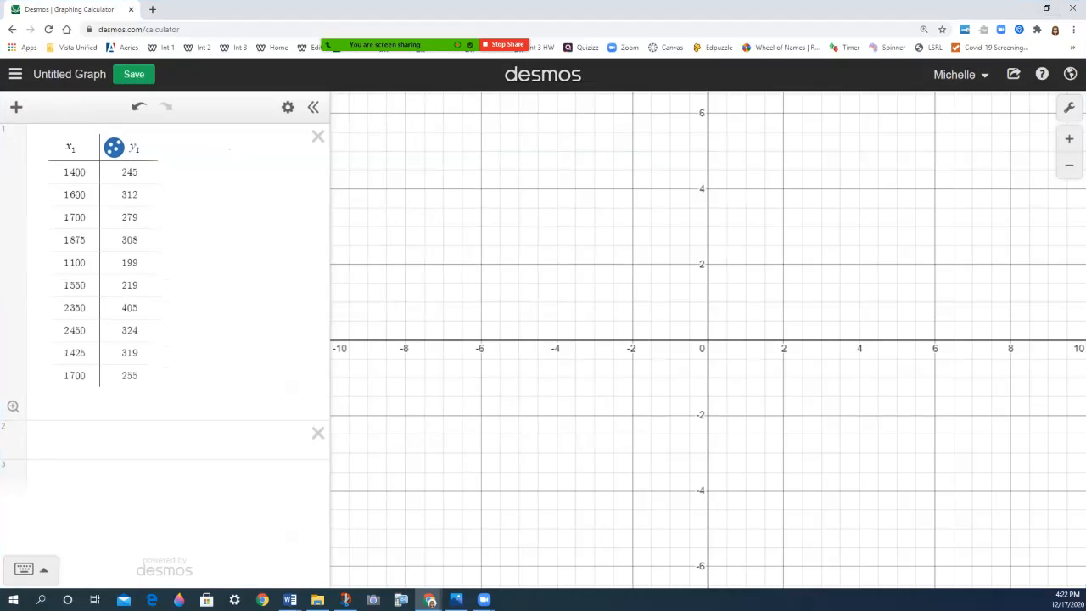
scroll(753, 289, "down", 5)
left_click_drag(834, 192, 649, 397)
scroll(649, 397, "down", 10)
scroll(652, 386, "down", 2)
left_click_drag(737, 288, 629, 407)
scroll(629, 407, "down", 6)
scroll(632, 402, "down", 8)
scroll(630, 402, "down", 4)
left_click_drag(631, 401, 496, 426)
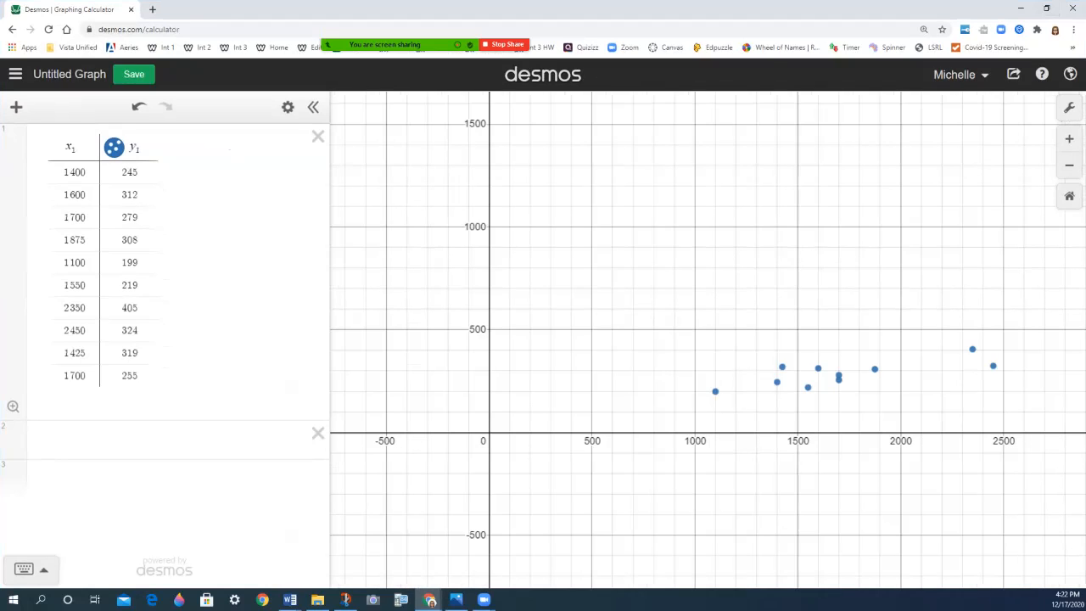
- Display the coordinates of the two data points with the largest x-values on the graph
scroll(607, 351, "down", 2)
scroll(607, 350, "up", 2)
scroll(608, 351, "down", 1)
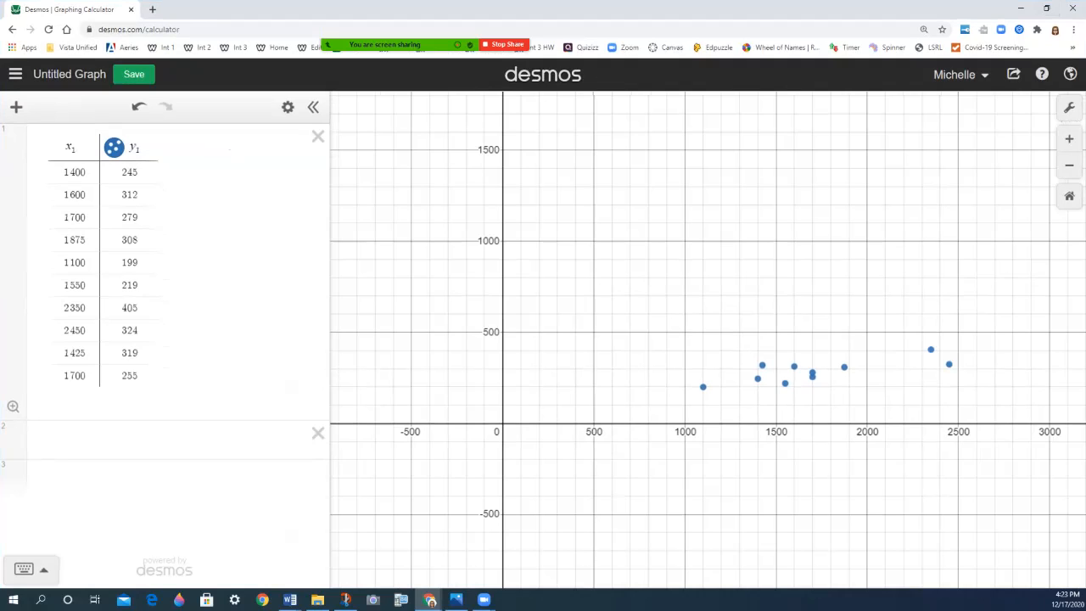
mouse_move(948, 364)
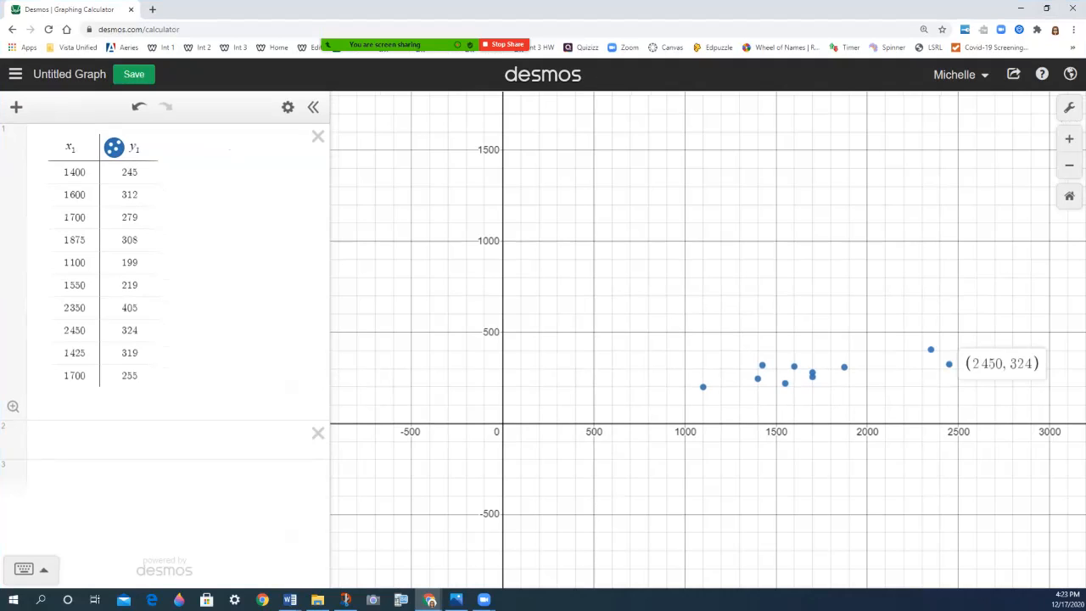
left_click(931, 350)
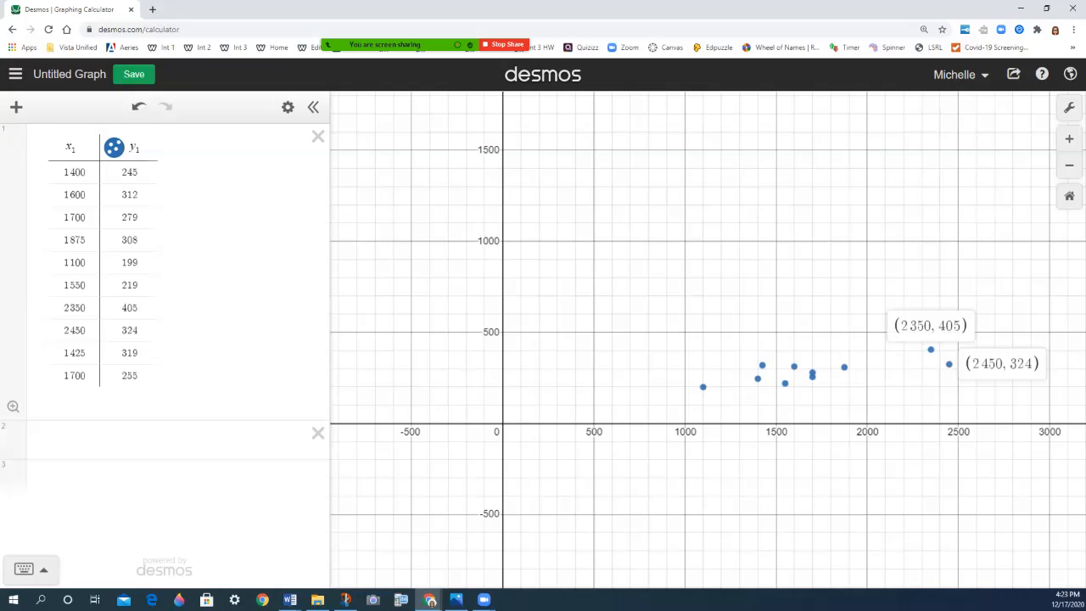
- Set the graph's x-axis range from 0 to 2500
left_click(1069, 107)
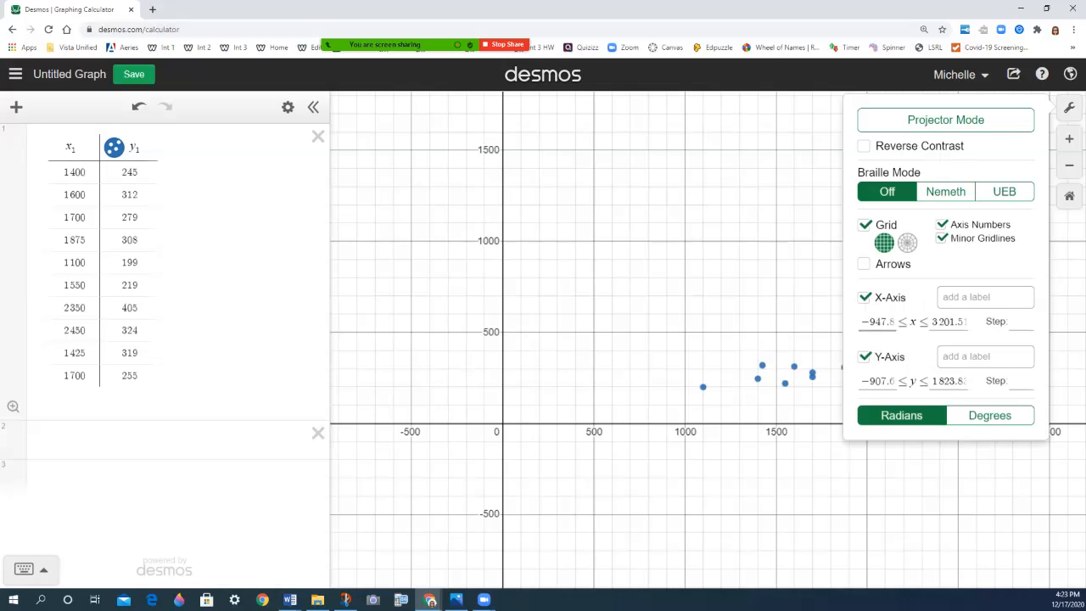
left_click_drag(861, 322, 896, 321)
type("0")
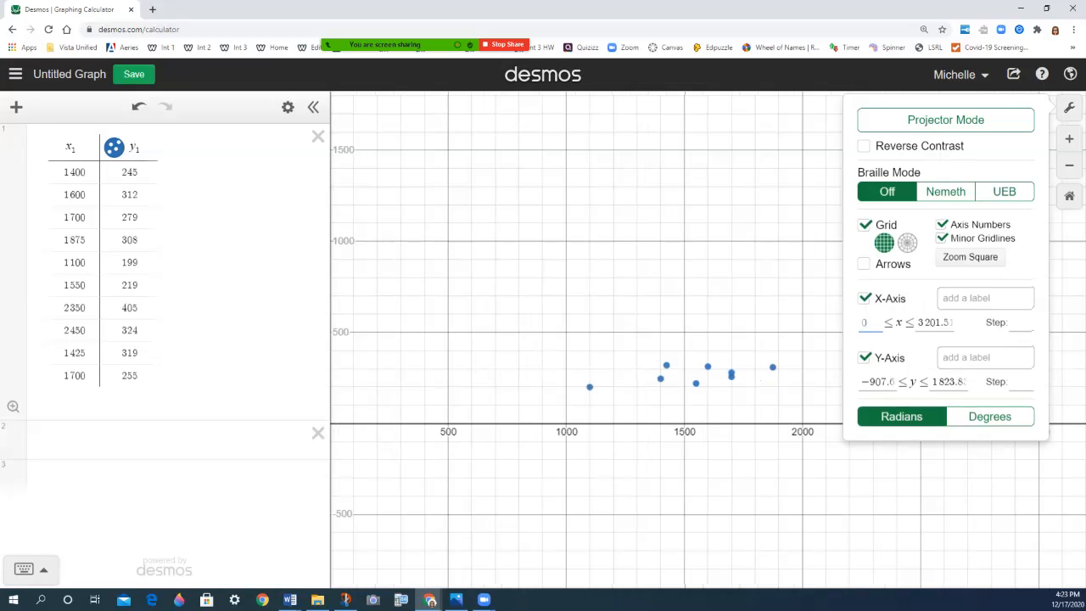
key("Tab")
type("2")
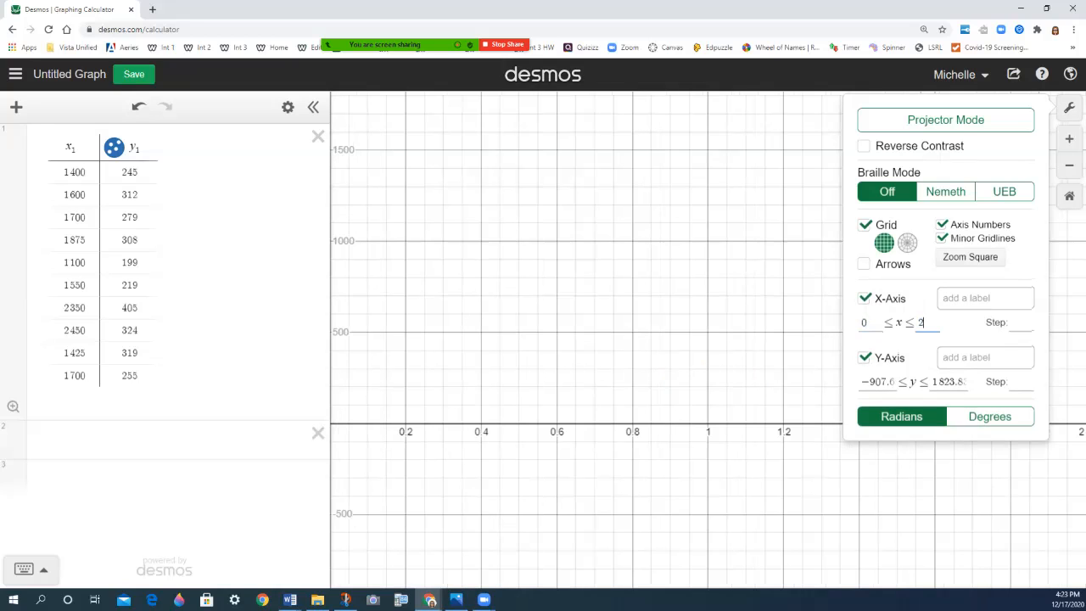
type("500")
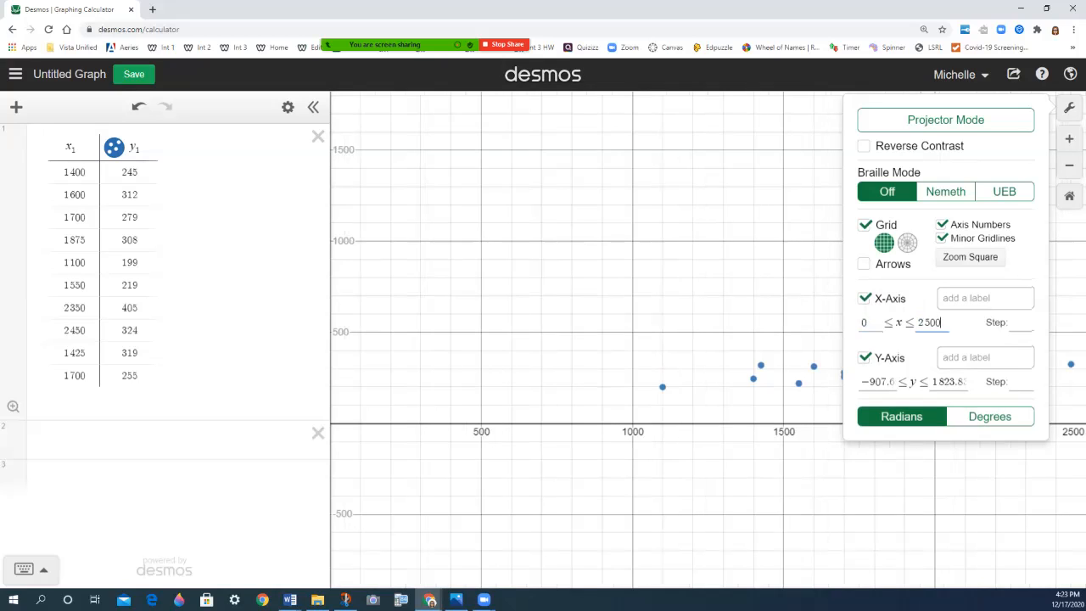
- Set the graph's y-axis range from 0 to 410 and close the graph settings
left_click_drag(861, 382, 896, 381)
type("0")
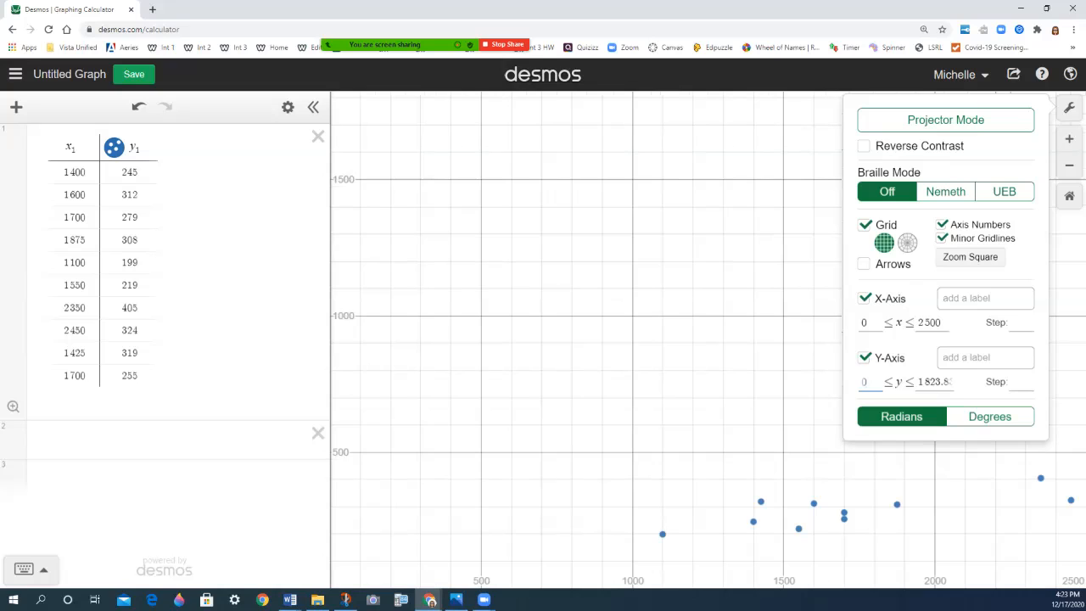
type("410")
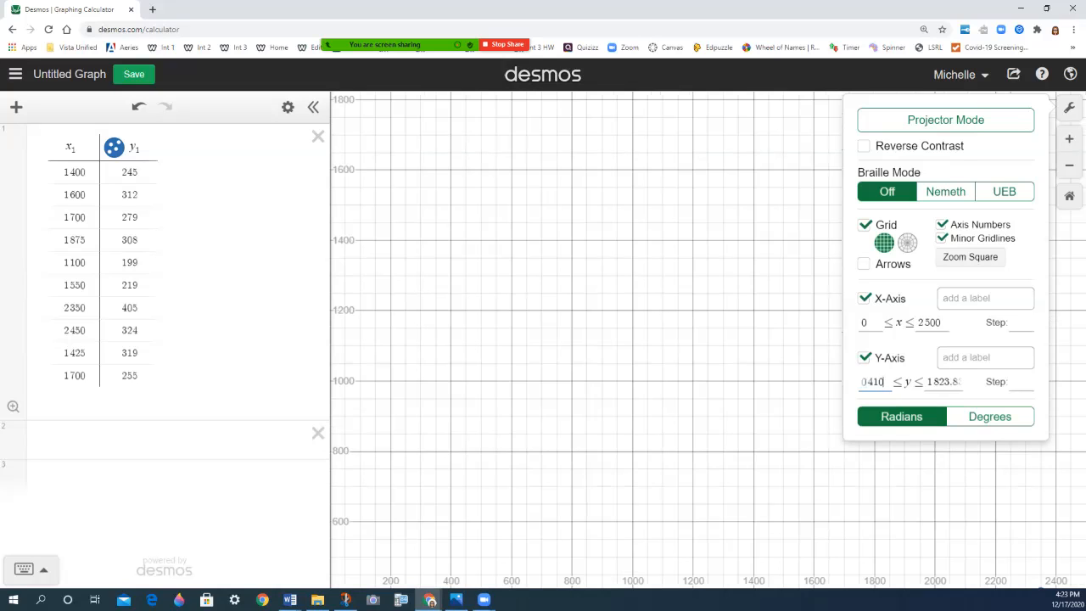
key("ctrl+a")
type("0")
key("Tab")
type("410")
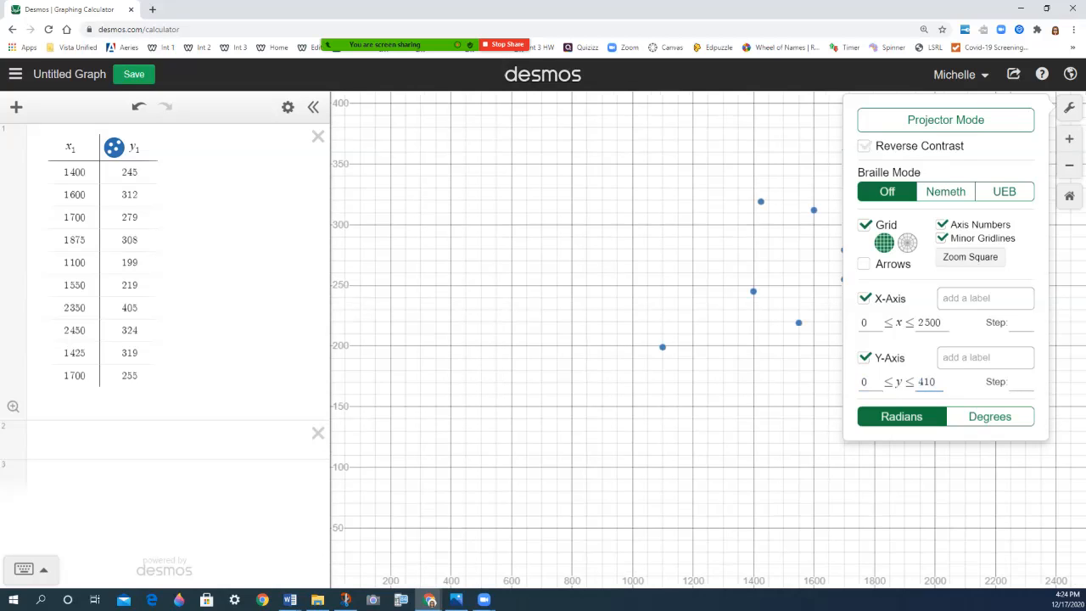
left_click(1069, 107)
- Widen and reposition the graph view so that every data point fits with both axes in sight
scroll(963, 250, "down", 3)
left_click_drag(963, 250, 864, 277)
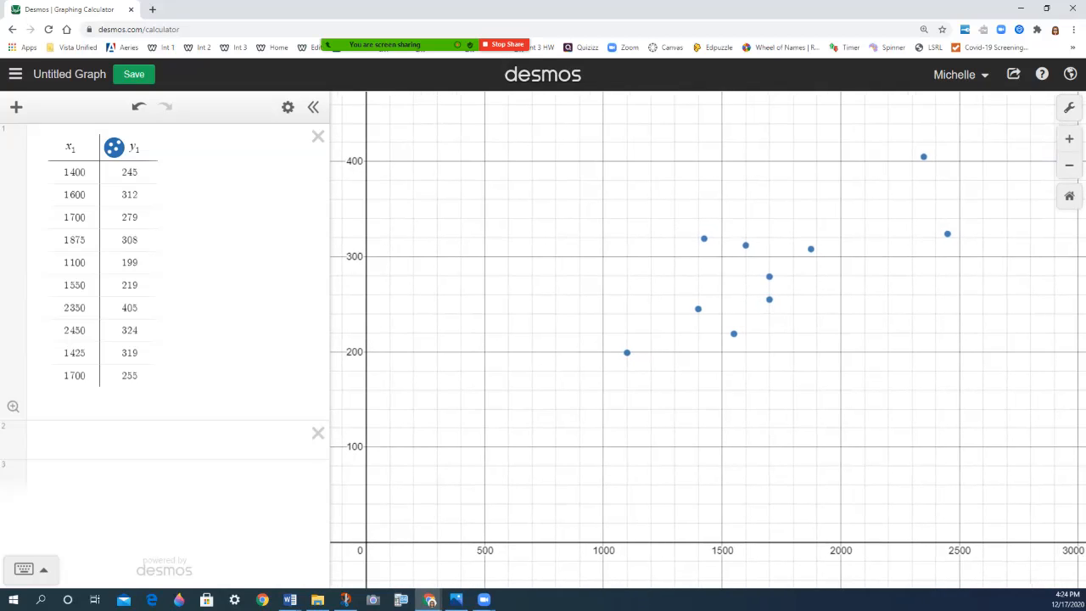
scroll(889, 302, "up", 1)
scroll(890, 302, "down", 2)
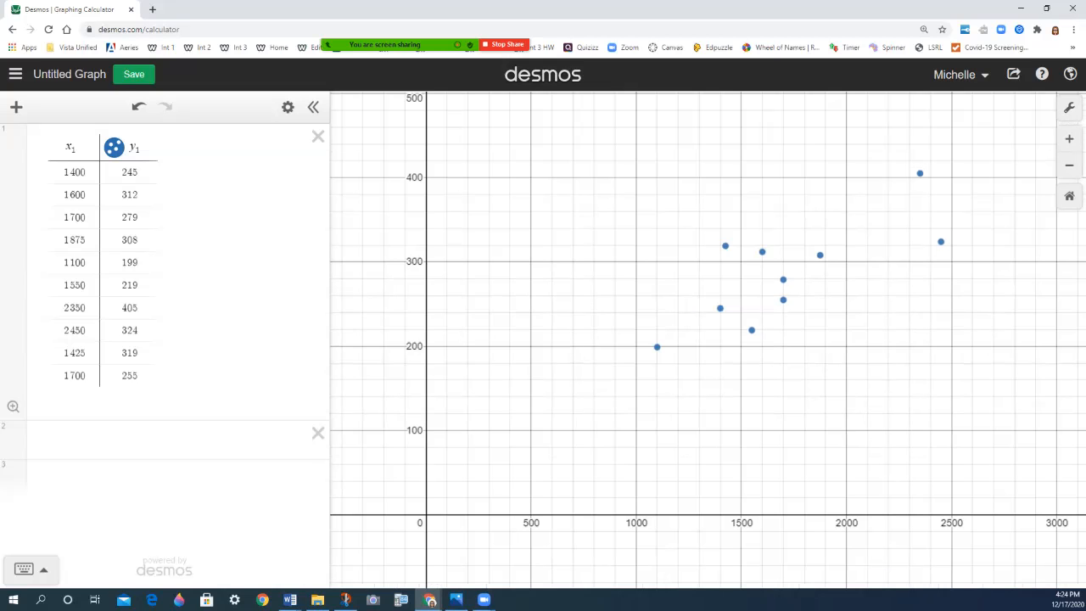
scroll(827, 463, "up", 1)
left_click_drag(828, 463, 787, 475)
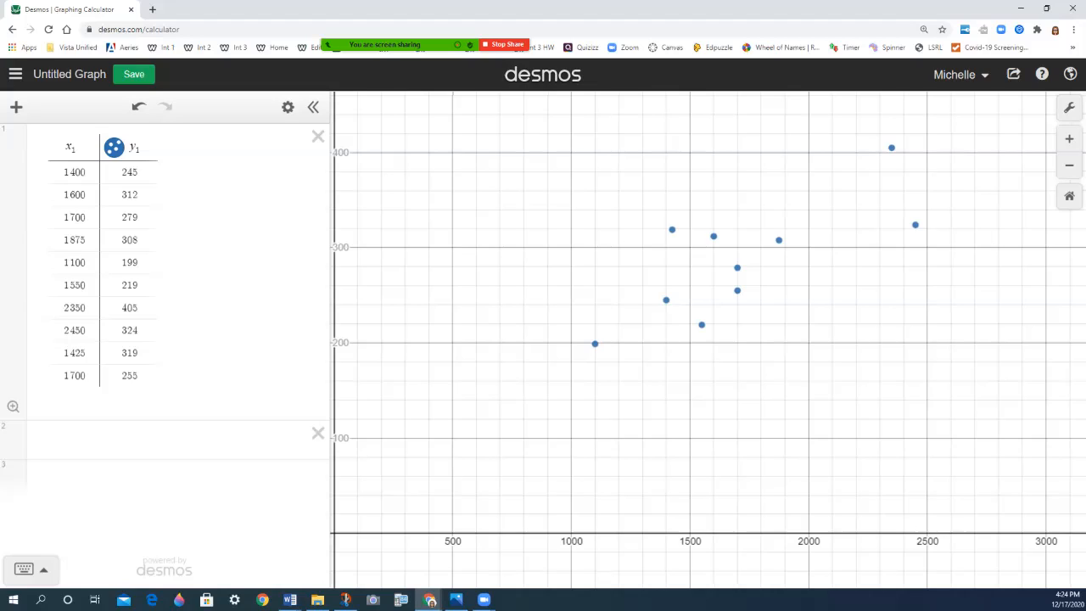
- Enter the equation y₁ = mx₁ + b in the empty expression below the table
left_click(161, 441)
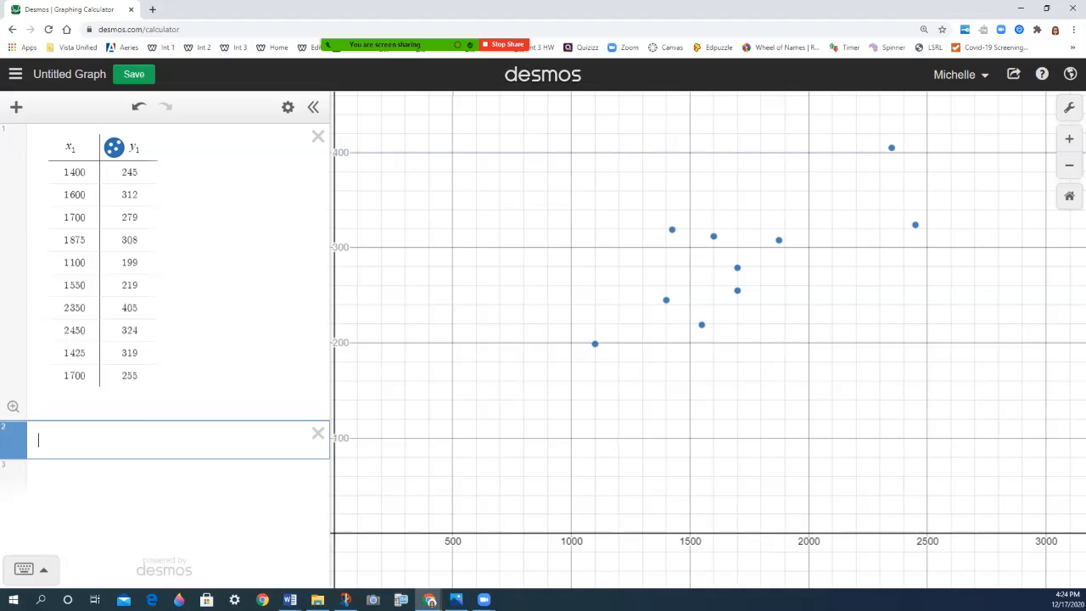
type("y = mx + b")
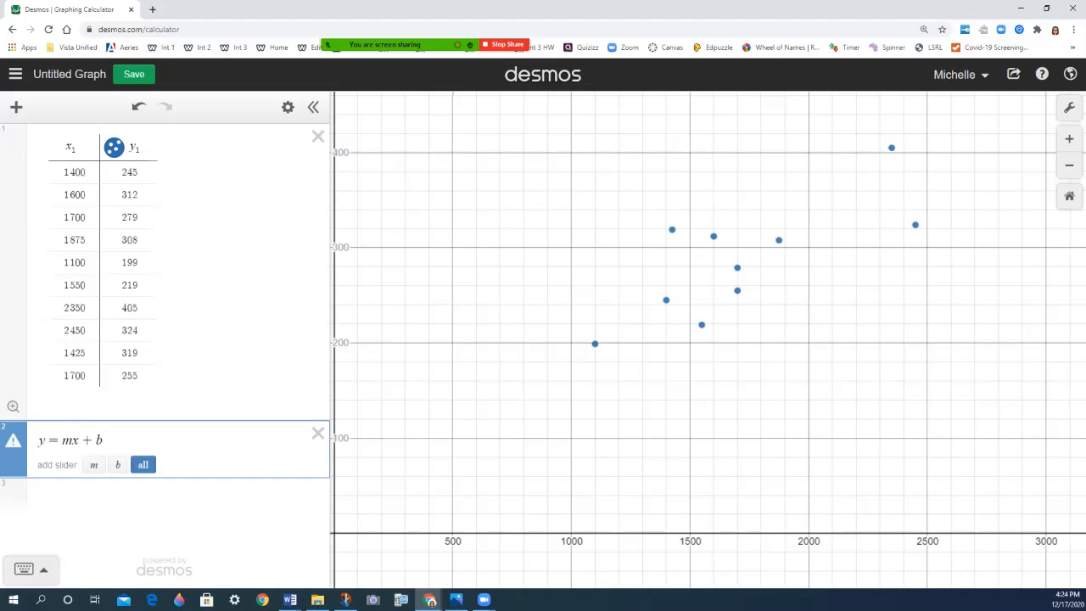
type("1")
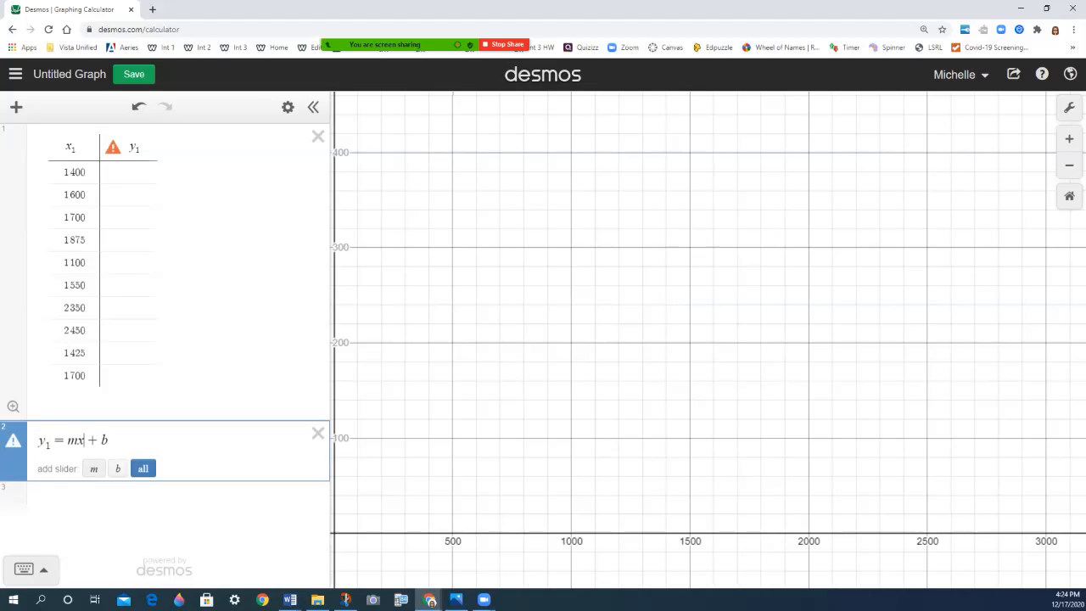
type("1")
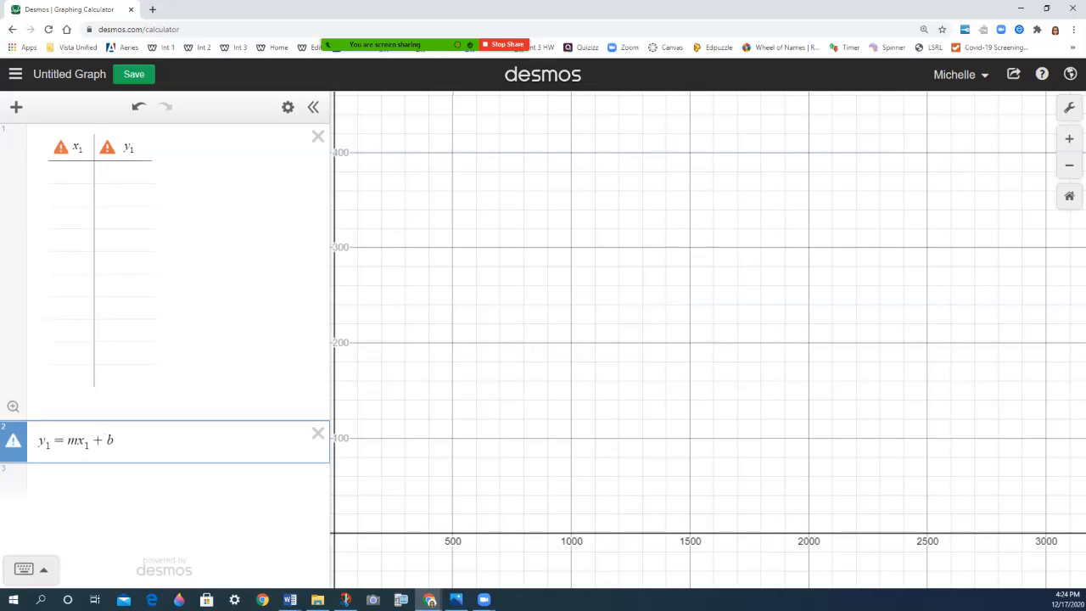
- Replace the equals sign with a tilde to run the linear regression y₁ ~ mx₁ + b
key("shift+Left")
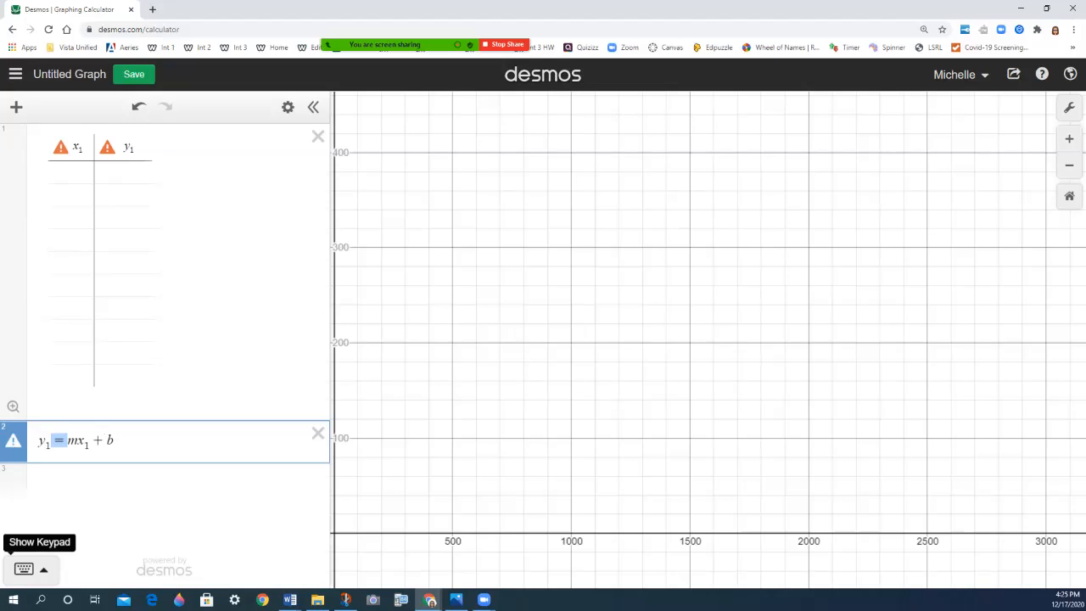
left_click(23, 568)
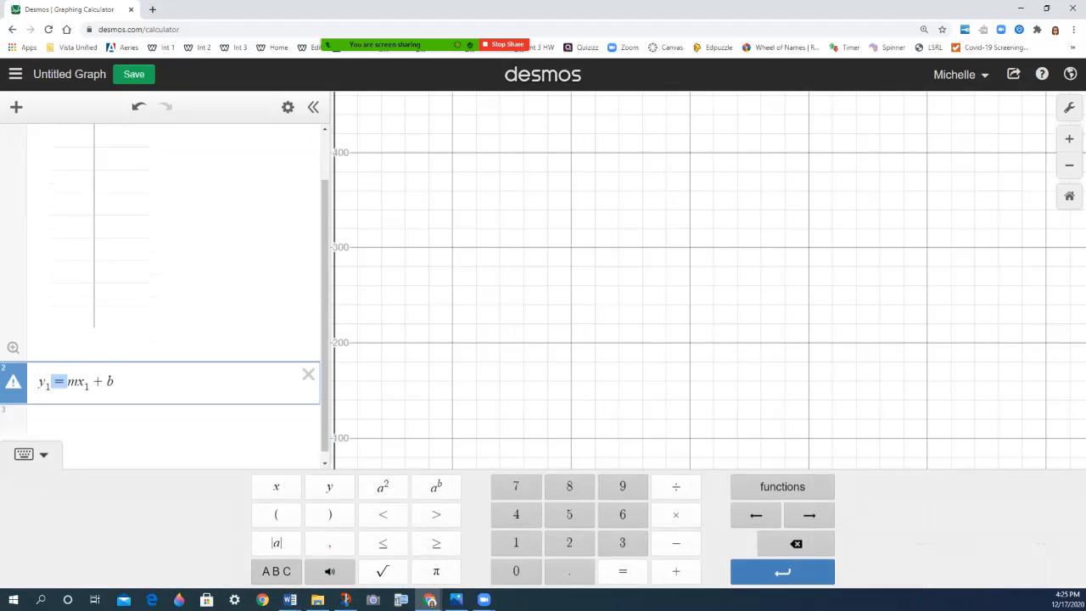
left_click(276, 571)
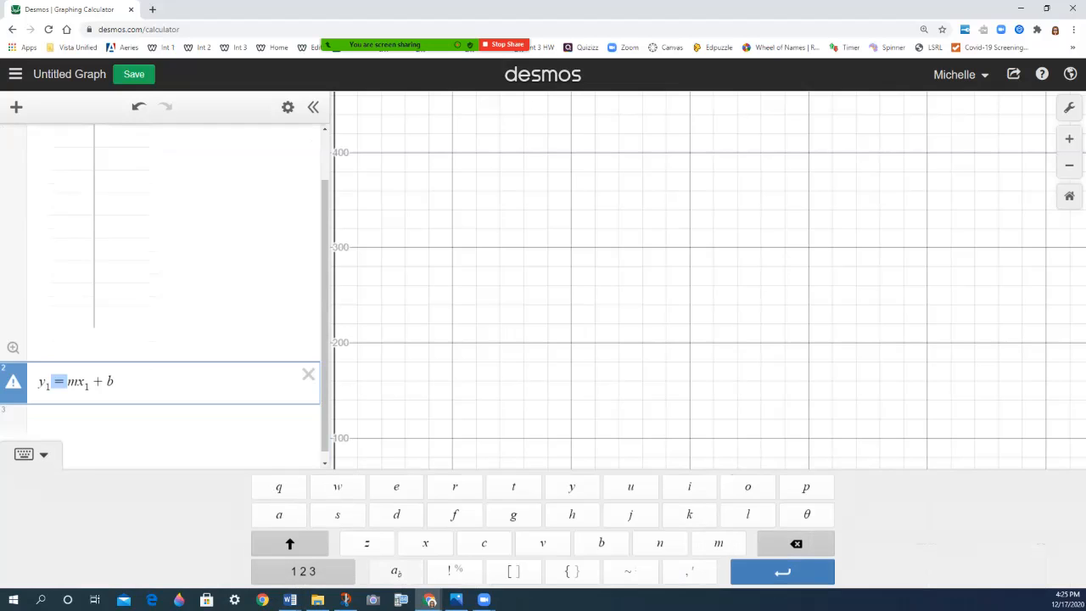
left_click(628, 571)
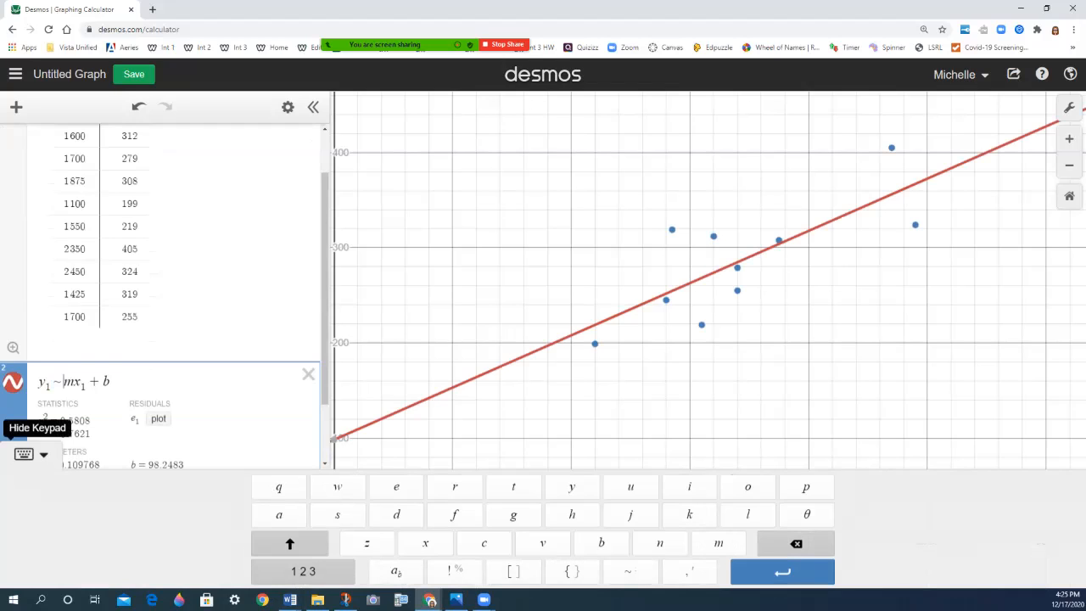
left_click(24, 454)
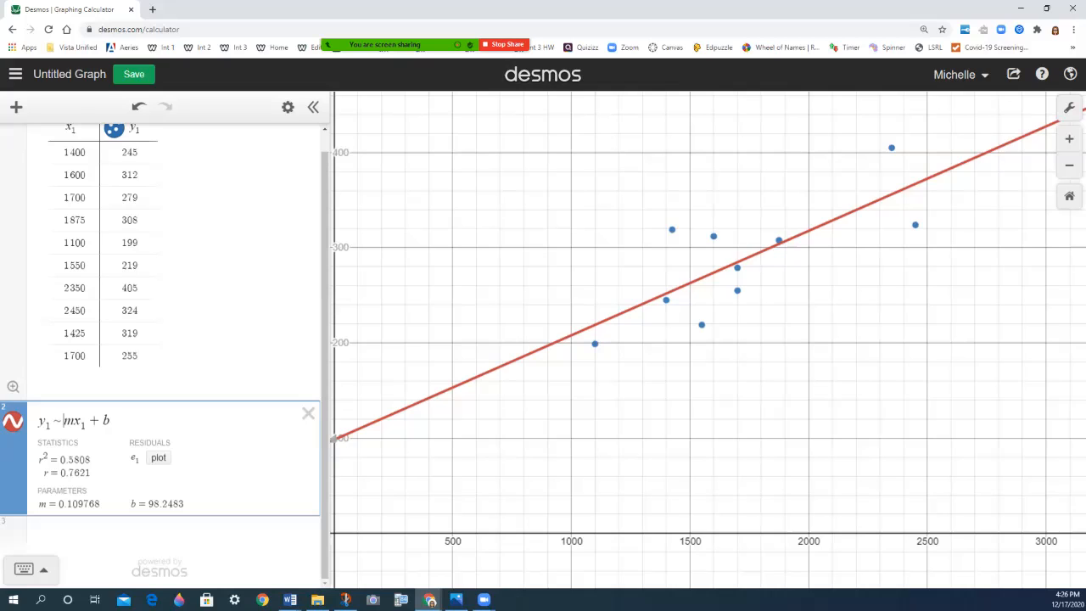
- Enter the rounded line equation y = 0.11x + 98 in a new expression below the regression
key("Return")
type("y ")
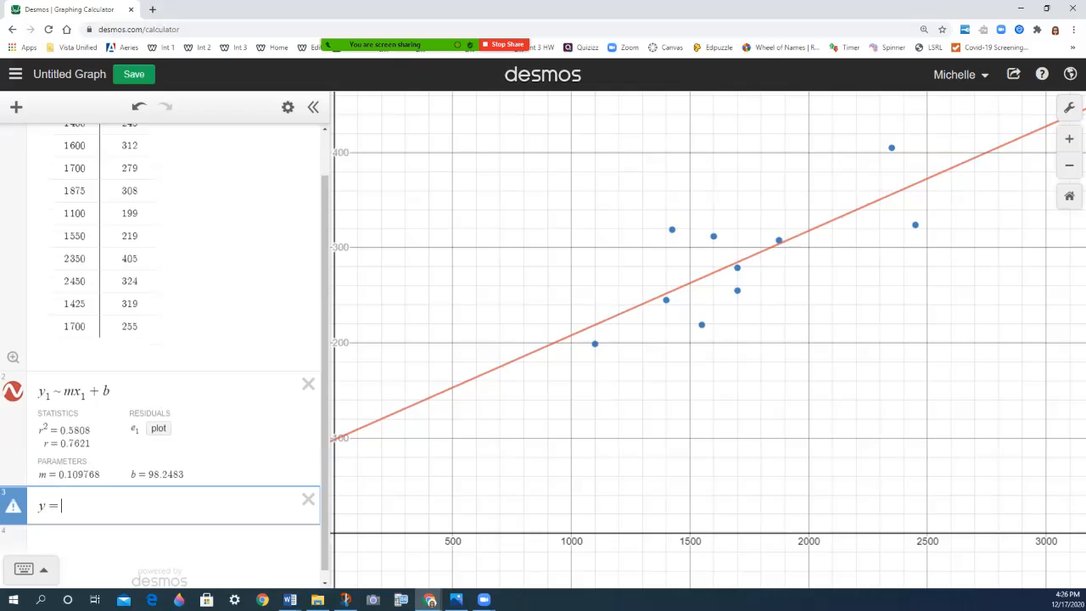
type("= 0.1")
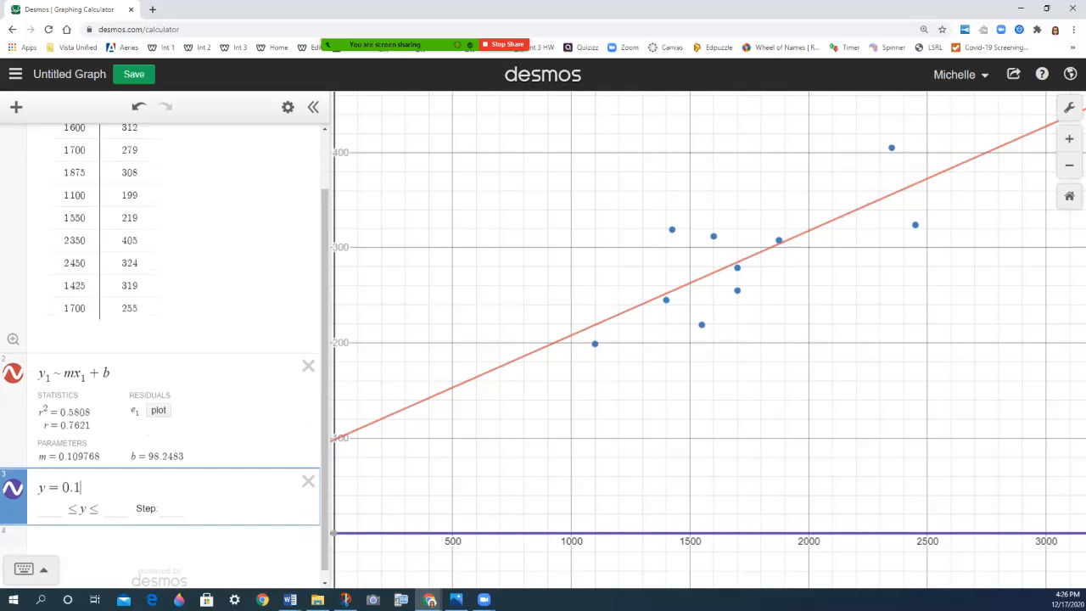
type("x ")
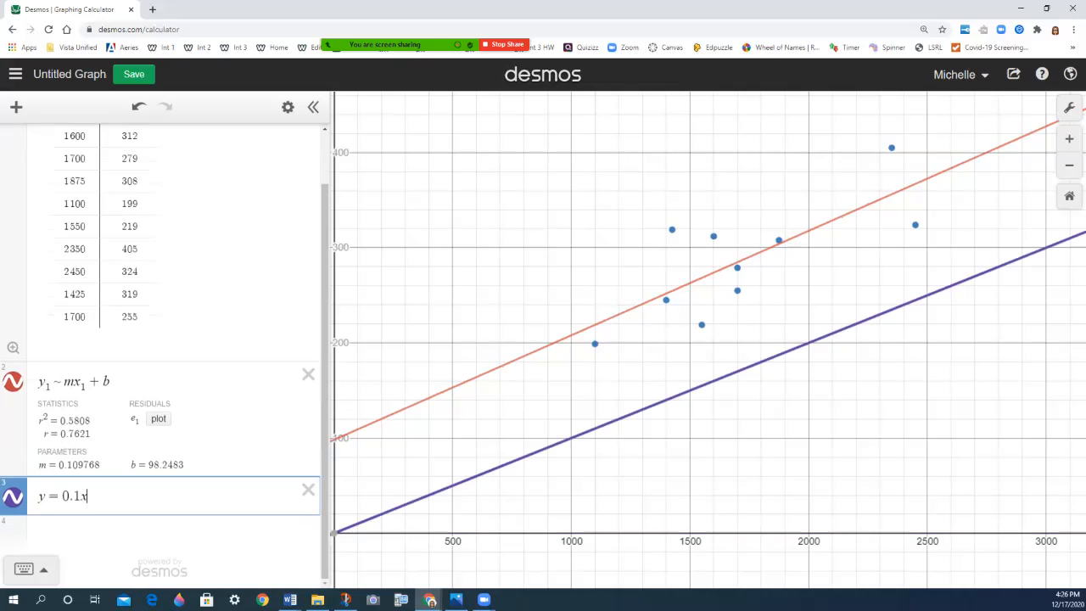
type("+ 9")
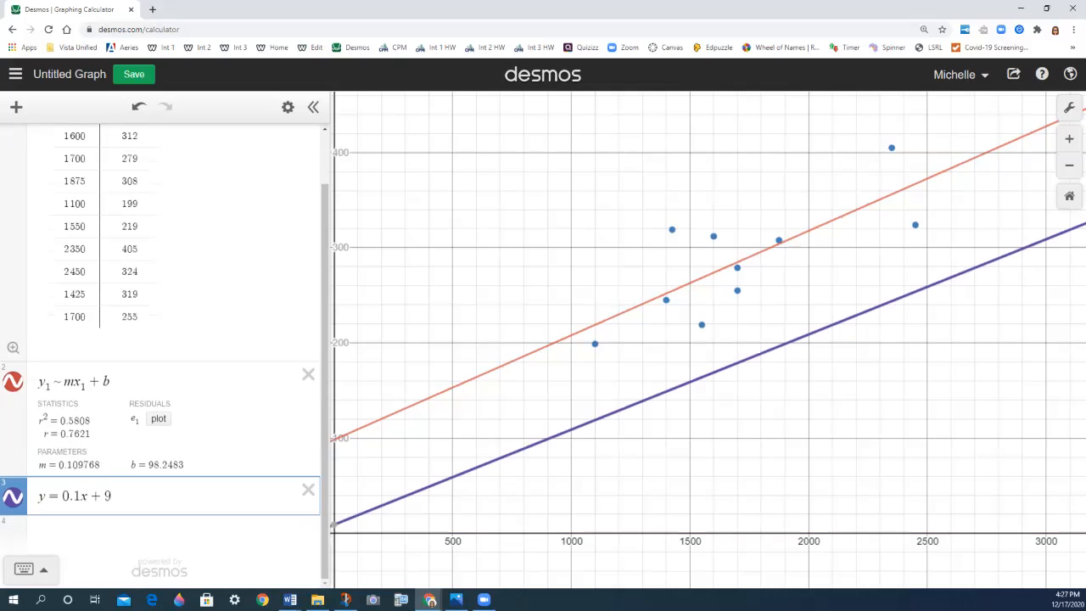
type("8")
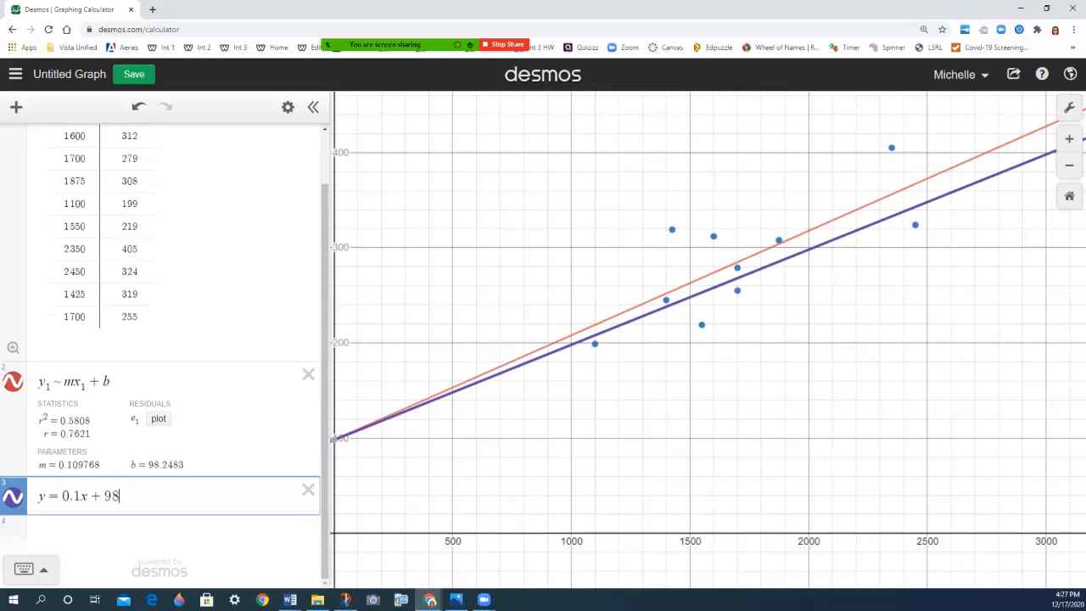
type("1")
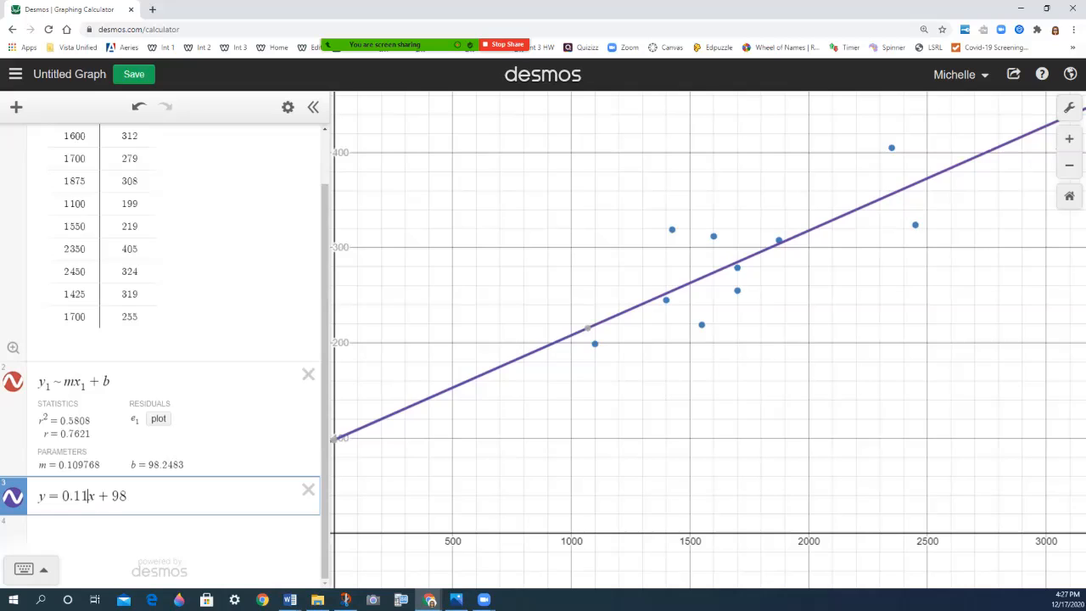
mouse_move(397, 44)
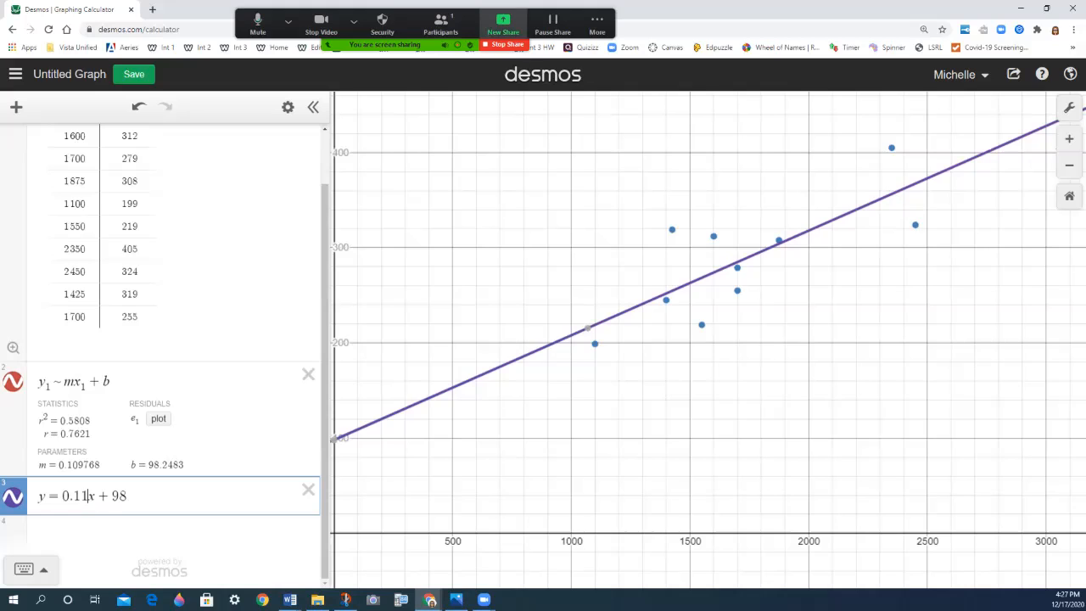
left_click(598, 26)
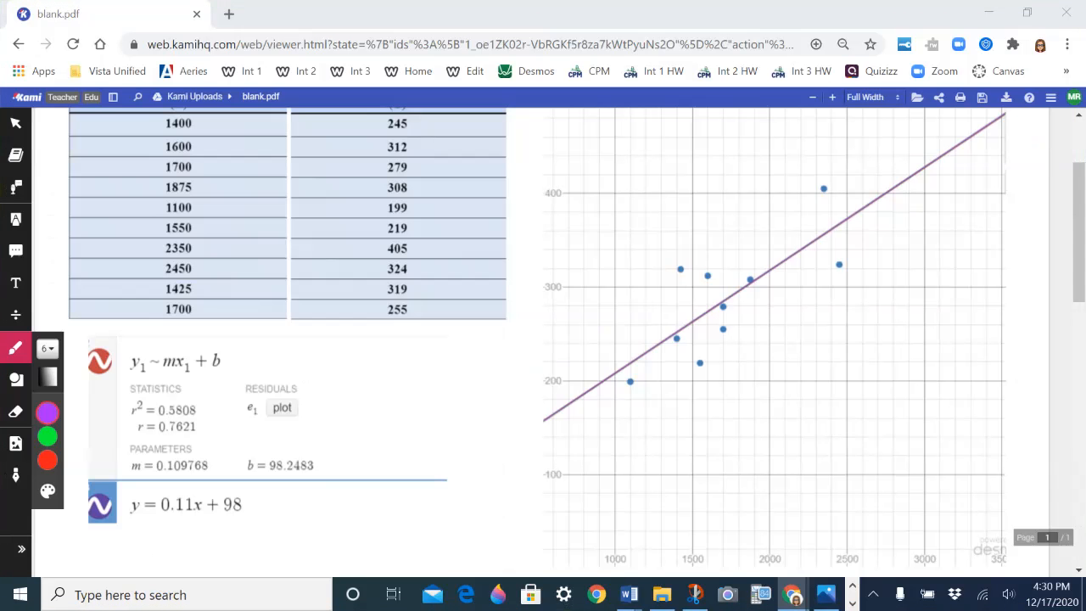
left_click(16, 348)
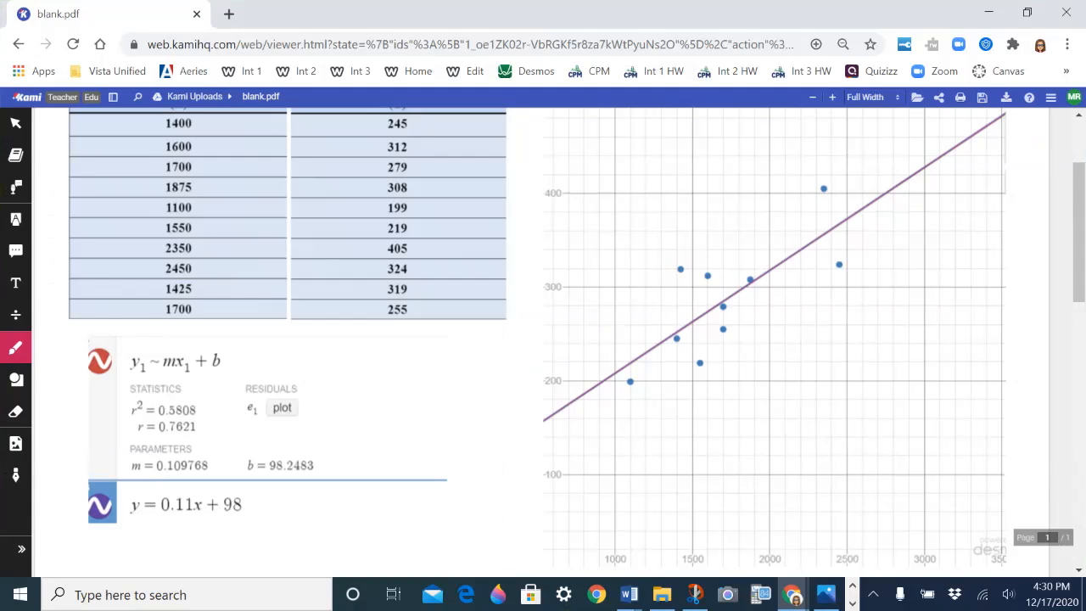
scroll(543, 340, "up", 1)
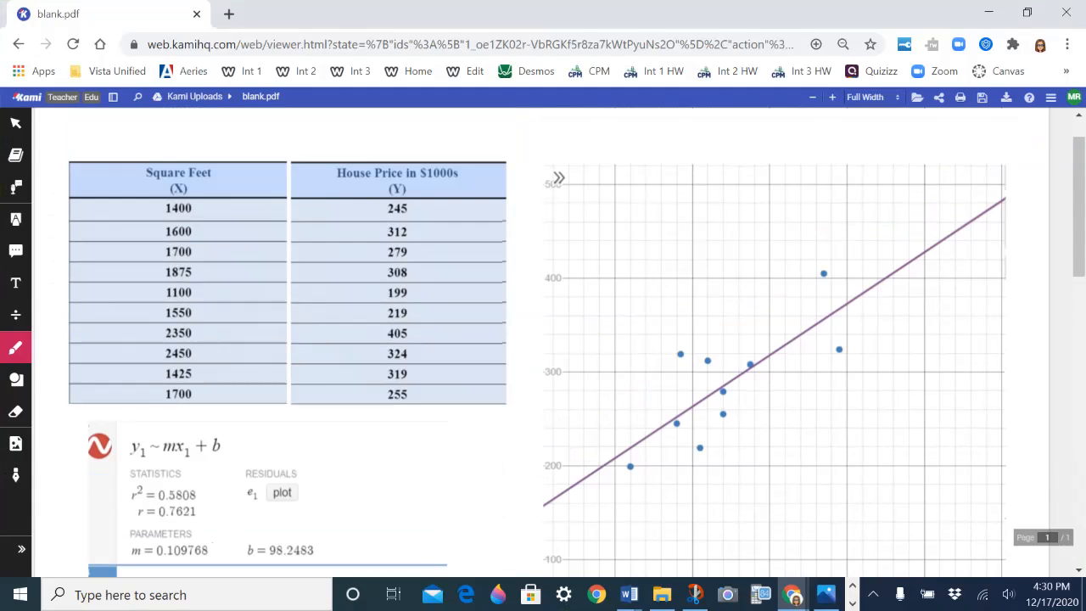
scroll(543, 339, "down", 1)
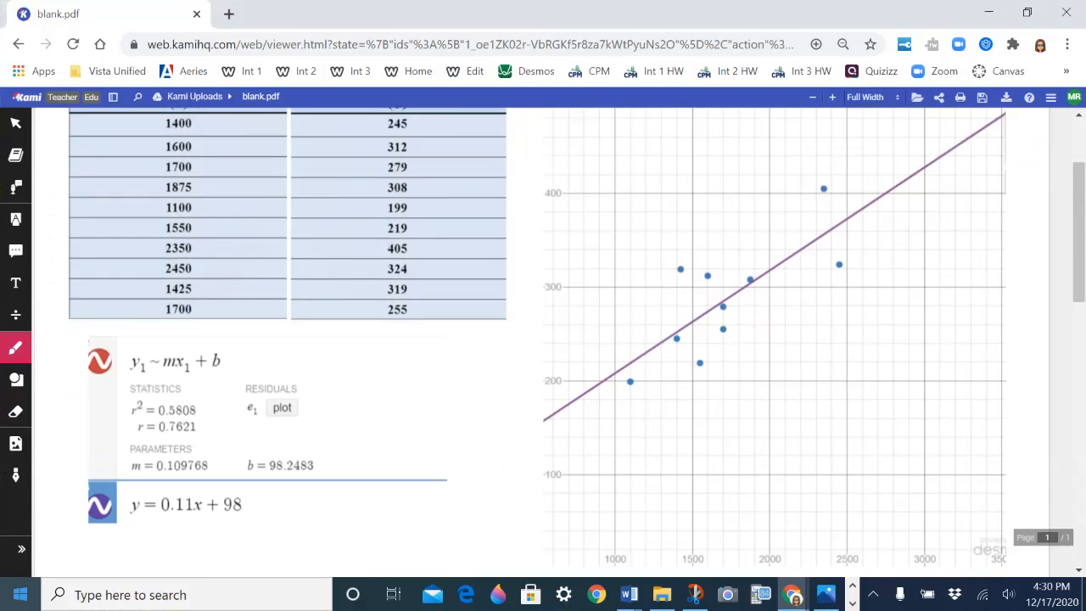
- Circle the r value in the regression statistics with a size 2 green pen and draw a curved arrow pointing to it
scroll(356, 407, "up", 5)
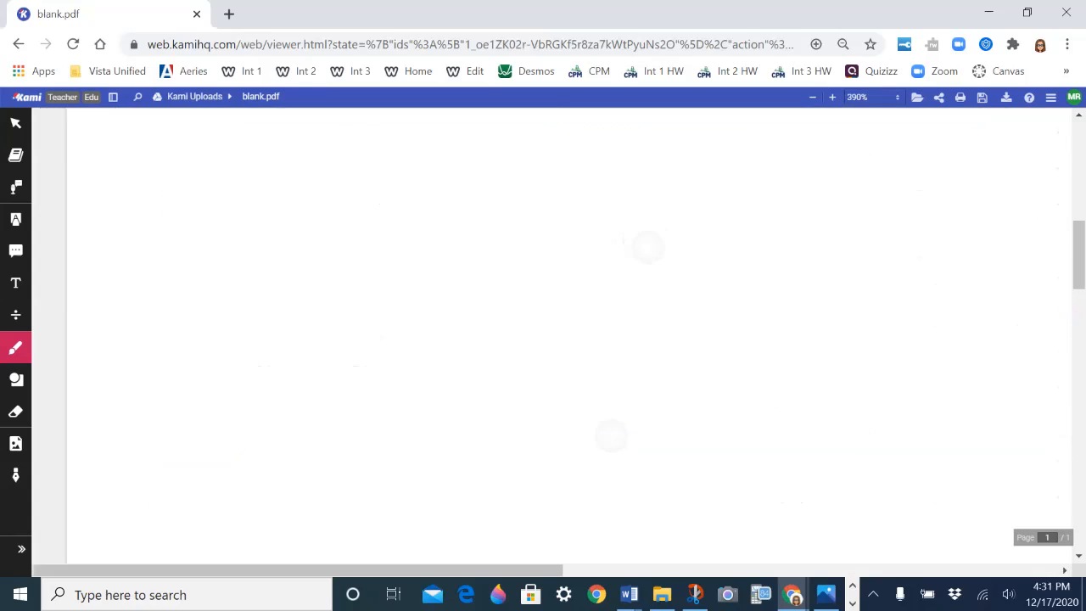
left_click(15, 348)
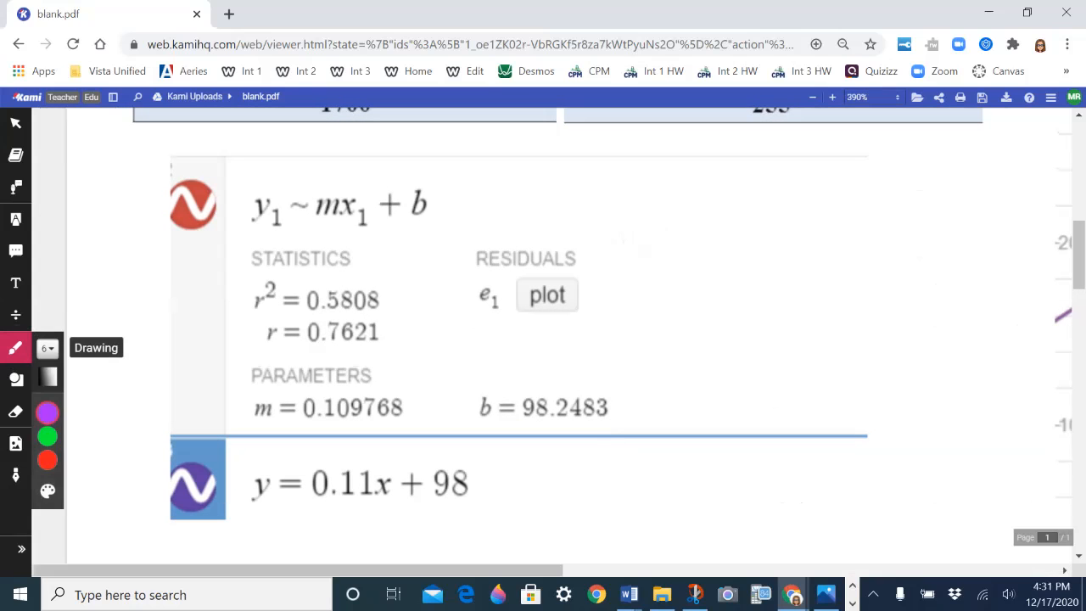
left_click(47, 348)
left_click(103, 416)
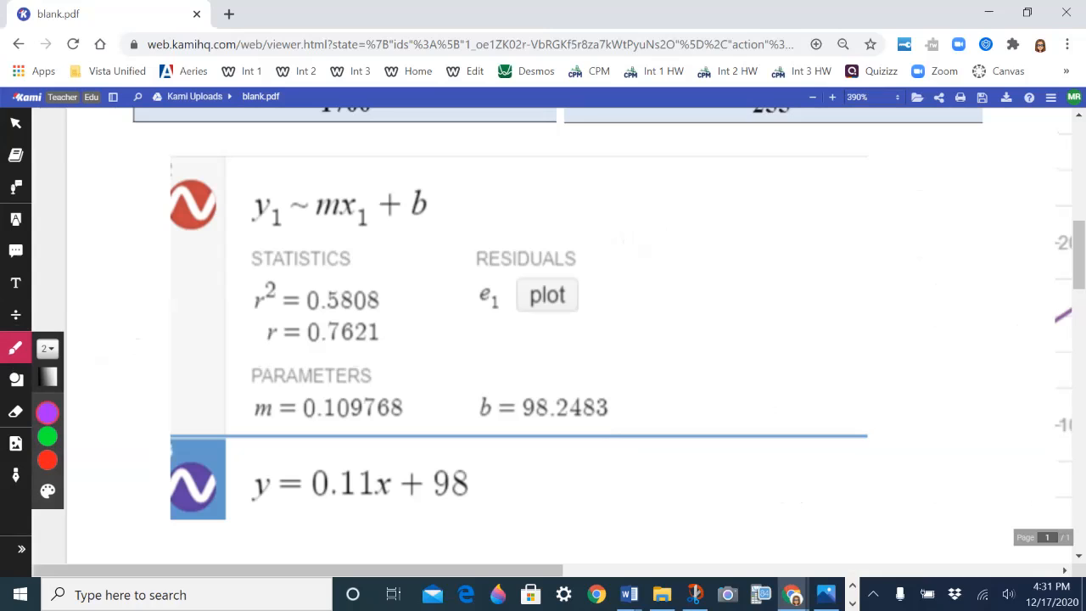
left_click(15, 348)
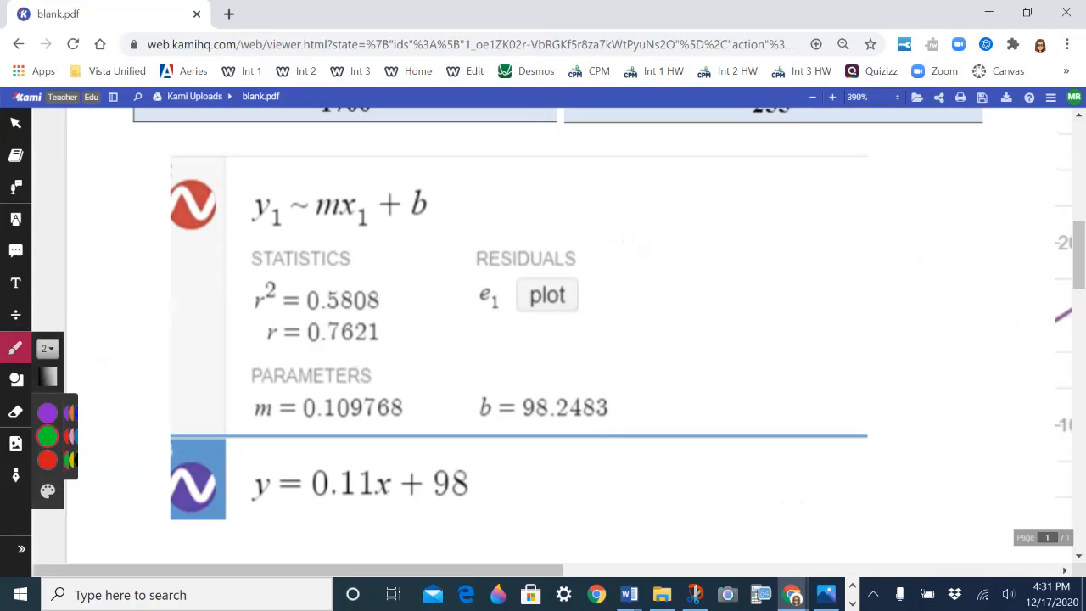
mouse_move(305, 309)
left_mouse_down()
mouse_move(246, 336)
mouse_move(292, 359)
mouse_move(408, 340)
mouse_move(356, 310)
mouse_move(303, 311)
left_mouse_up()
mouse_move(513, 202)
left_mouse_down()
mouse_move(400, 315)
mouse_move(422, 310)
left_mouse_up()
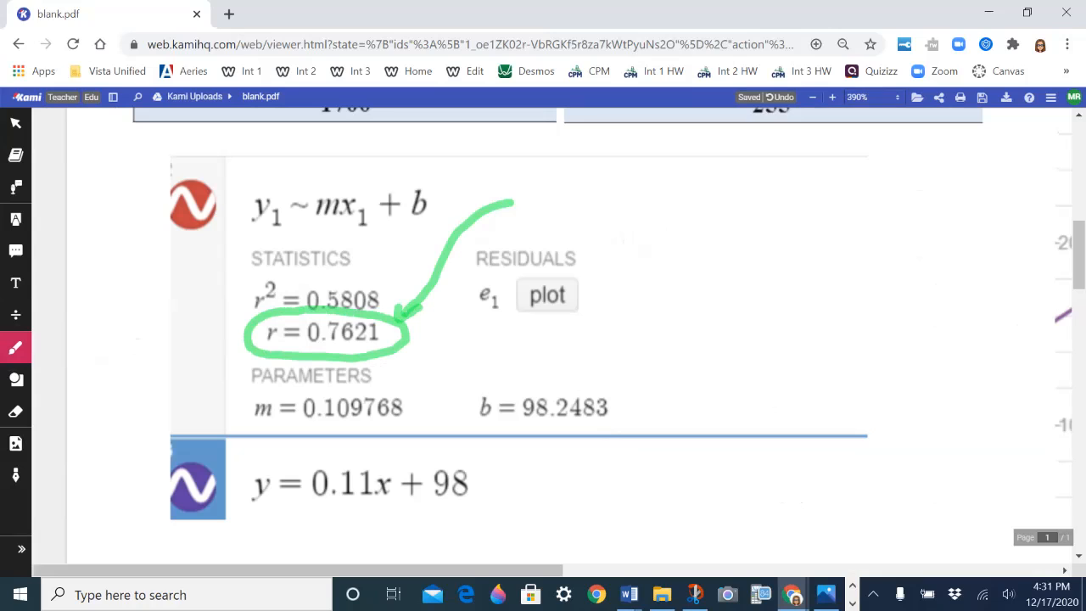
- Handwrite "correlation" in purple at the tail of the green arrow
left_click(15, 348)
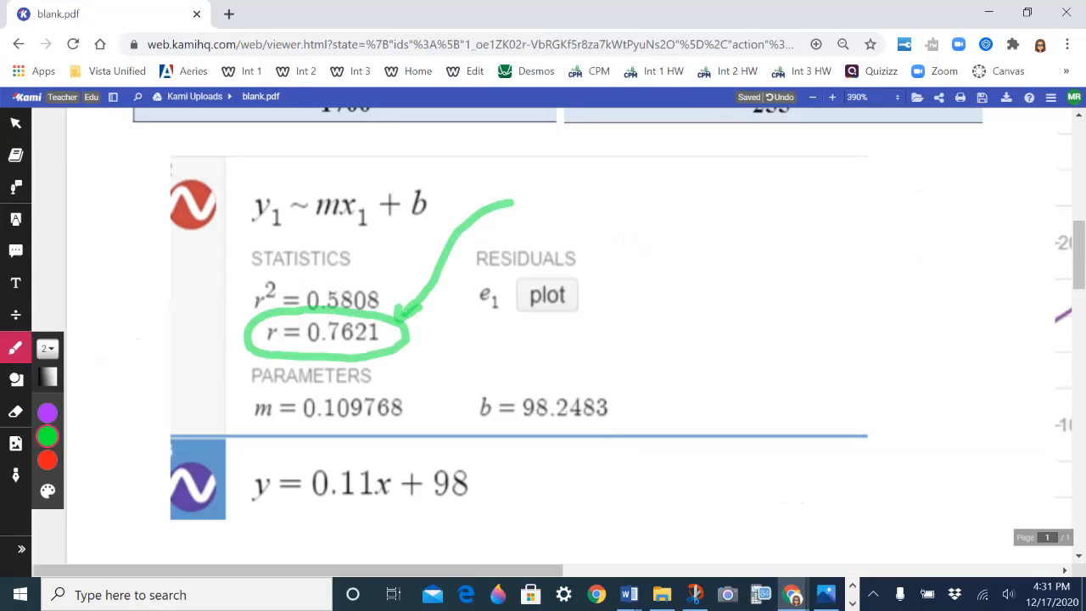
left_click(47, 413)
left_click_drag(520, 189, 543, 195)
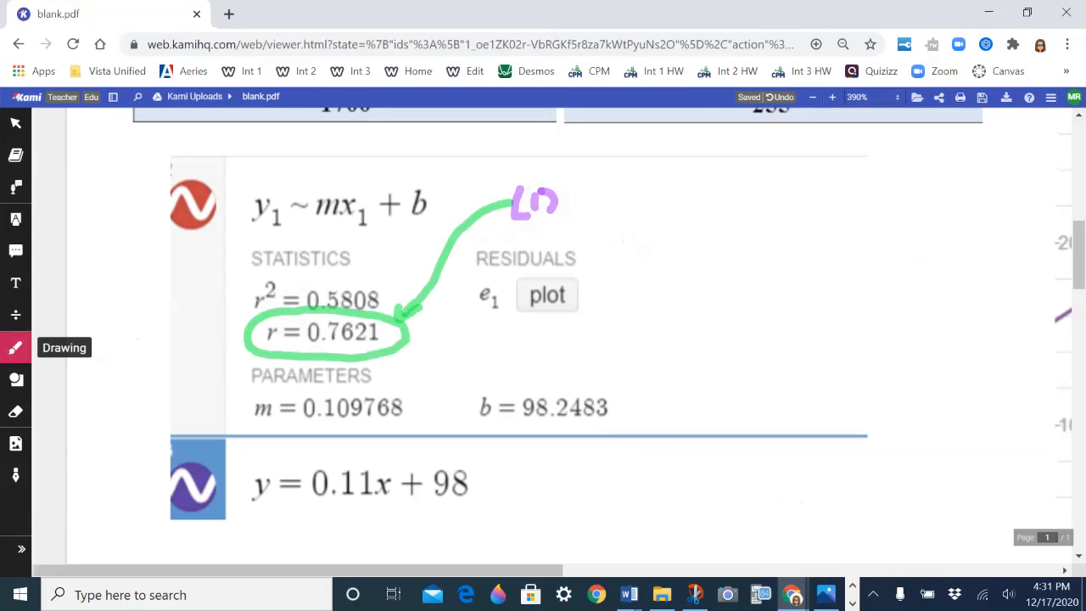
key("ctrl+z")
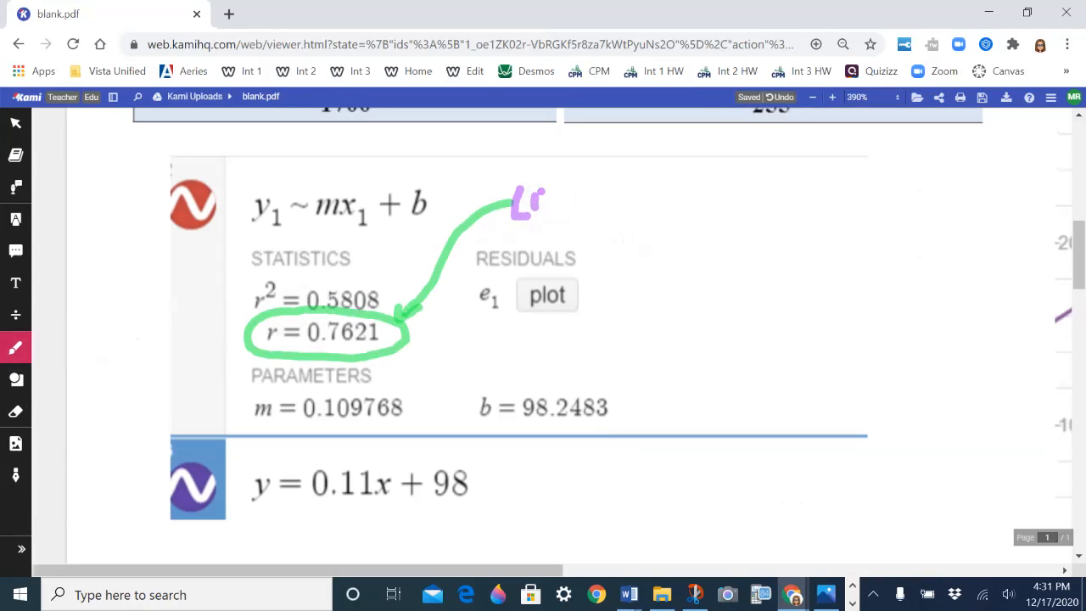
mouse_move(542, 193)
left_mouse_down()
mouse_move(538, 209)
mouse_move(583, 190)
left_mouse_up()
mouse_move(593, 192)
left_mouse_down()
mouse_move(633, 186)
mouse_move(642, 212)
mouse_move(652, 207)
left_mouse_up()
mouse_move(671, 188)
left_mouse_down()
mouse_move(687, 183)
mouse_move(686, 207)
left_mouse_up()
left_click_drag(699, 169, 704, 205)
mouse_move(691, 188)
left_mouse_down()
mouse_move(721, 183)
mouse_move(719, 202)
left_mouse_up()
left_click_drag(721, 168, 781, 201)
- Handwrite "coefficient" in purple beneath the word "correlation"
mouse_move(630, 227)
left_mouse_down()
mouse_move(640, 253)
mouse_move(696, 229)
mouse_move(706, 246)
mouse_move(632, 224)
left_mouse_up()
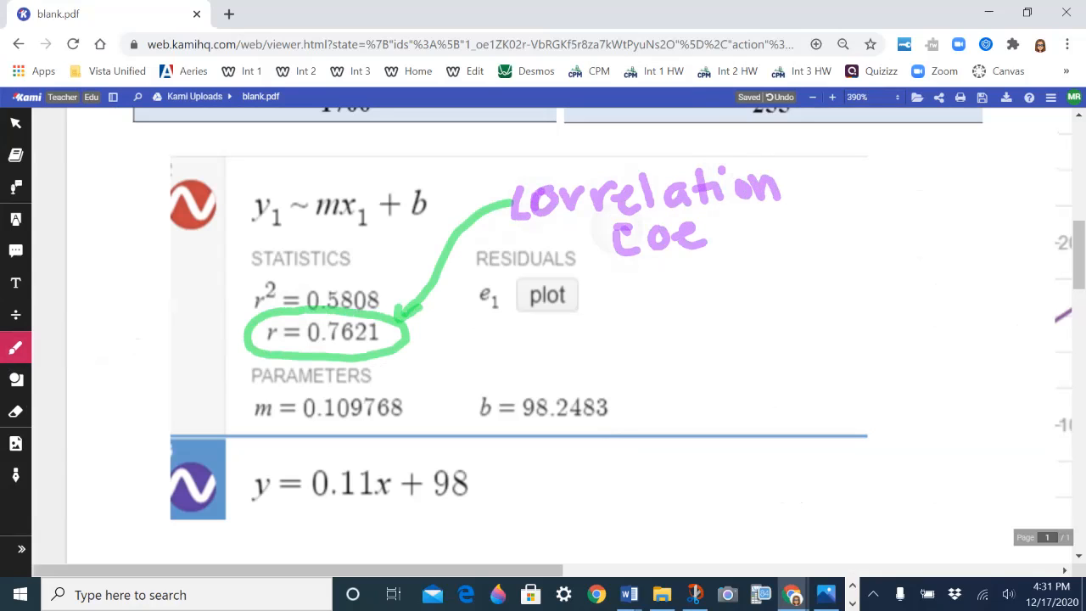
mouse_move(728, 207)
left_mouse_down()
mouse_move(714, 217)
mouse_move(713, 248)
left_mouse_up()
mouse_move(706, 230)
left_mouse_down()
mouse_move(756, 209)
mouse_move(743, 246)
left_mouse_up()
mouse_move(735, 232)
left_mouse_down()
mouse_move(770, 225)
mouse_move(765, 244)
left_mouse_up()
mouse_move(797, 212)
left_mouse_down()
mouse_move(784, 240)
mouse_move(798, 246)
mouse_move(847, 200)
left_mouse_up()
left_click(769, 199)
mouse_move(859, 170)
left_mouse_down()
mouse_move(852, 207)
mouse_move(872, 181)
left_mouse_up()
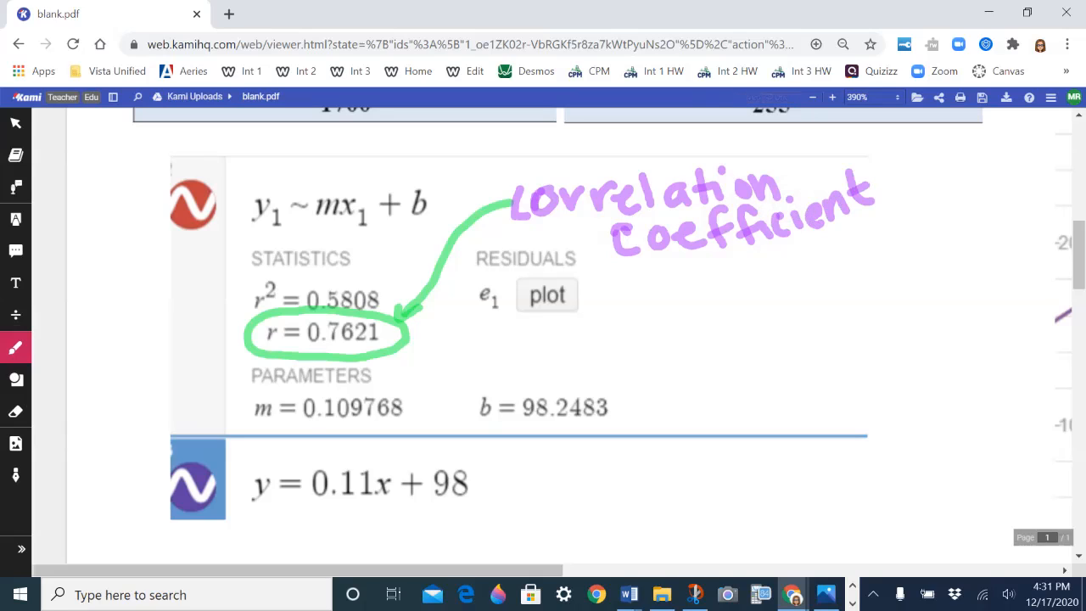
- Handwrite the range -1 ≤ r ≤ 1 in purple below the correlation coefficient label
mouse_move(745, 293)
left_mouse_down()
mouse_move(770, 268)
mouse_move(809, 290)
left_mouse_up()
mouse_move(733, 267)
left_mouse_down()
mouse_move(741, 297)
mouse_move(687, 293)
mouse_move(704, 314)
left_mouse_up()
left_click_drag(834, 243, 832, 277)
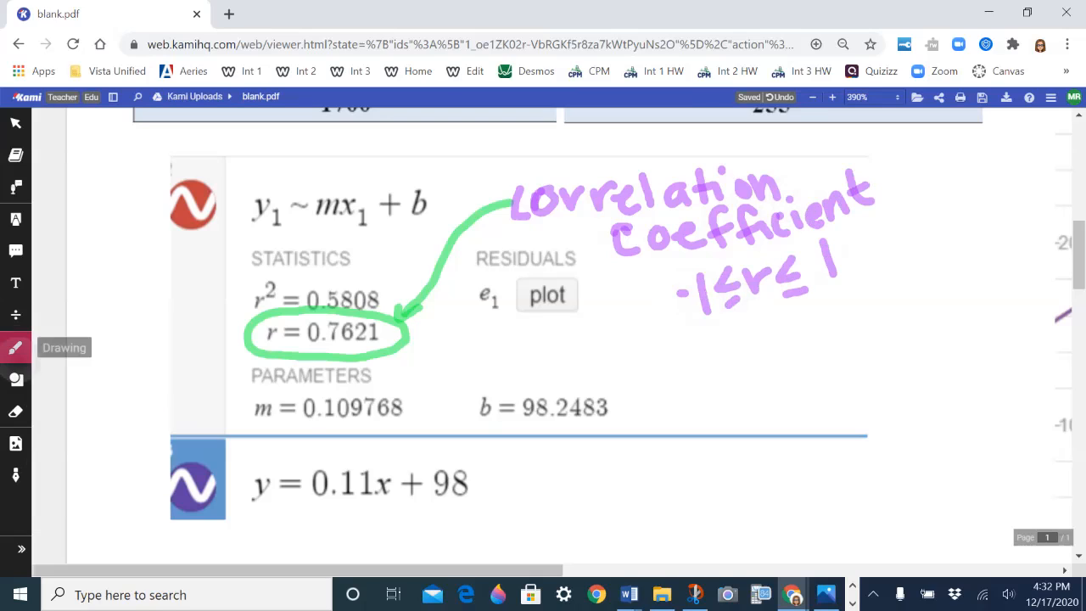
- Circle the m parameter in red and handwrite the label "slope" beside it
mouse_move(397, 379)
left_mouse_down()
mouse_move(237, 400)
mouse_move(283, 437)
mouse_move(373, 439)
mouse_move(416, 396)
mouse_move(388, 384)
mouse_move(418, 392)
left_mouse_up()
left_click(427, 370)
mouse_move(443, 354)
left_mouse_down()
mouse_move(450, 383)
mouse_move(472, 377)
mouse_move(484, 352)
mouse_move(516, 358)
left_mouse_up()
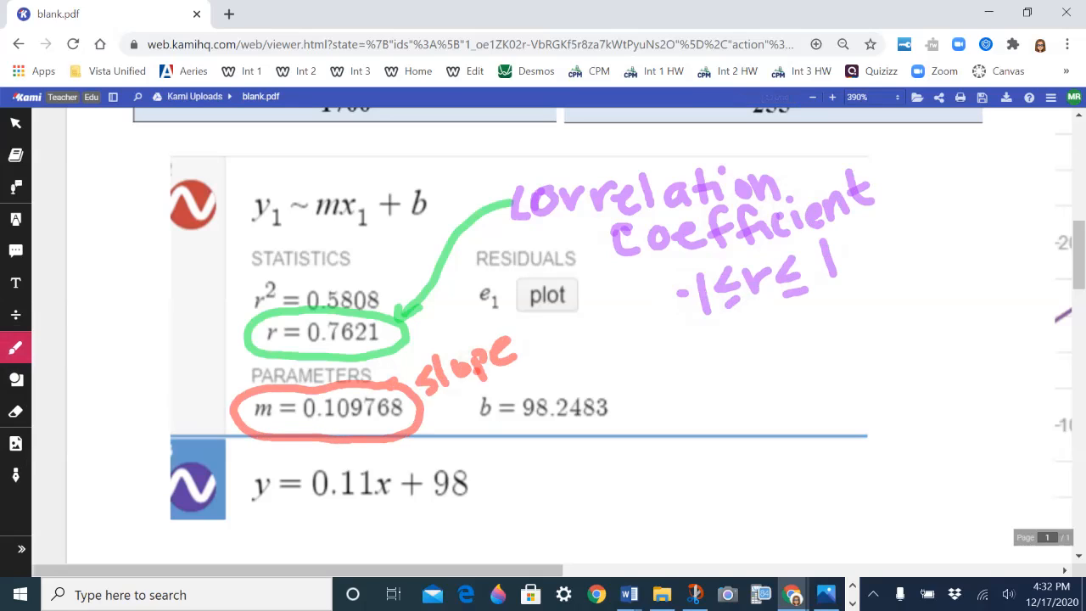
- Switch the pen color to blue, circle the b parameter and handwrite "y-int" beside it
left_click(15, 348)
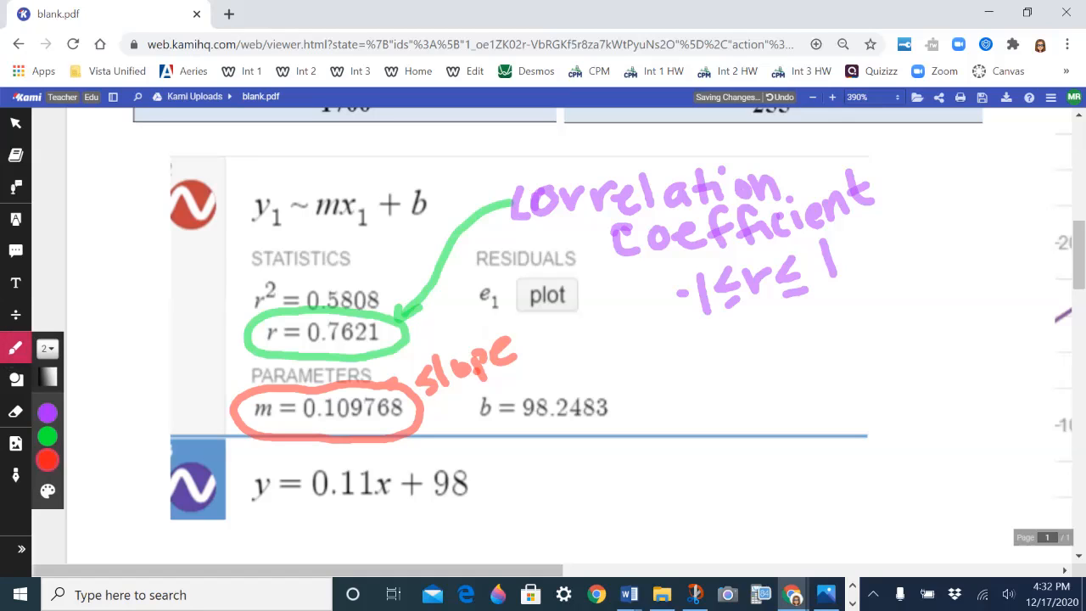
left_click(47, 491)
left_click(142, 413)
left_click(16, 348)
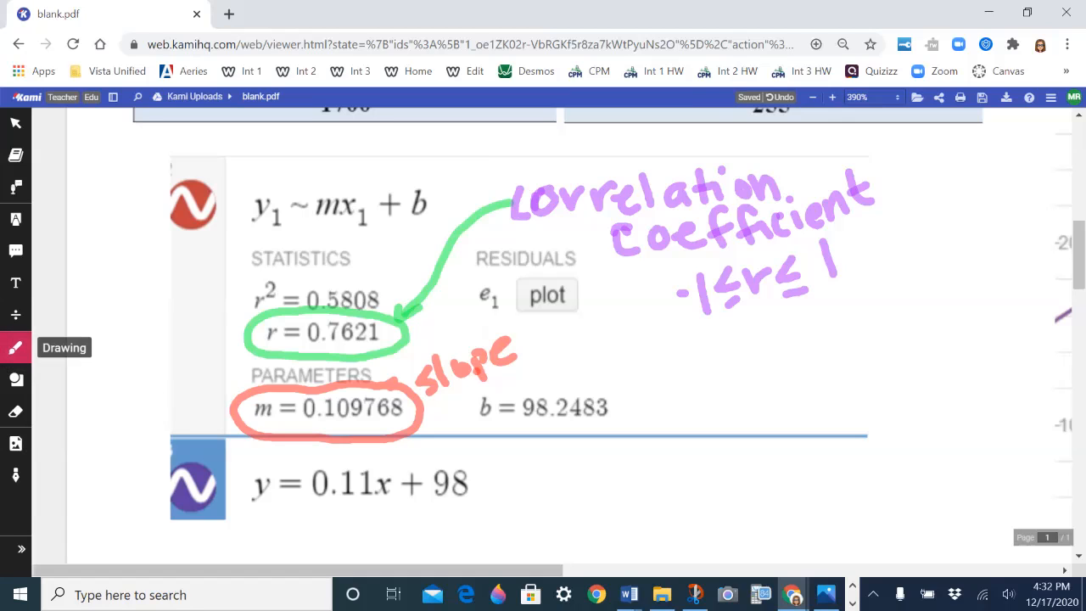
mouse_move(544, 380)
left_mouse_down()
mouse_move(507, 382)
mouse_move(490, 431)
mouse_move(618, 434)
mouse_move(539, 378)
left_mouse_up()
left_click_drag(632, 391, 653, 408)
left_click_drag(659, 387, 651, 429)
left_click_drag(667, 396, 677, 393)
mouse_move(695, 380)
left_mouse_down()
mouse_move(700, 399)
mouse_move(727, 394)
left_mouse_up()
left_click(688, 371)
mouse_move(730, 347)
left_mouse_down()
mouse_move(747, 384)
mouse_move(740, 370)
left_mouse_up()
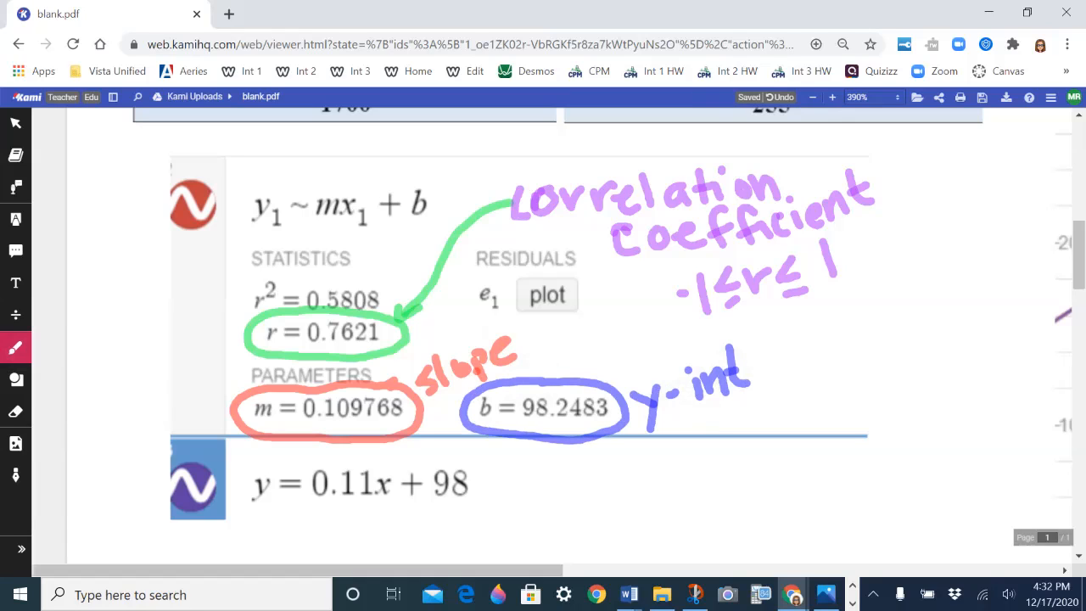
- Switch the pen color to orange and handwrite "LSRL" beside the equation y = 0.11x + 98
left_click(15, 347)
mouse_move(47, 436)
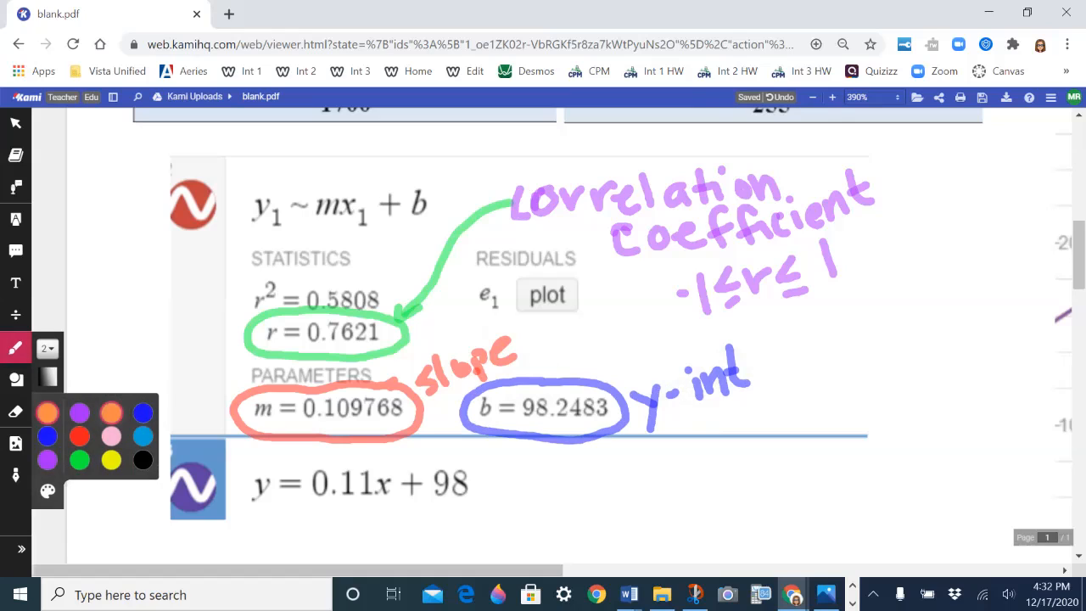
left_click(111, 412)
left_click(80, 385)
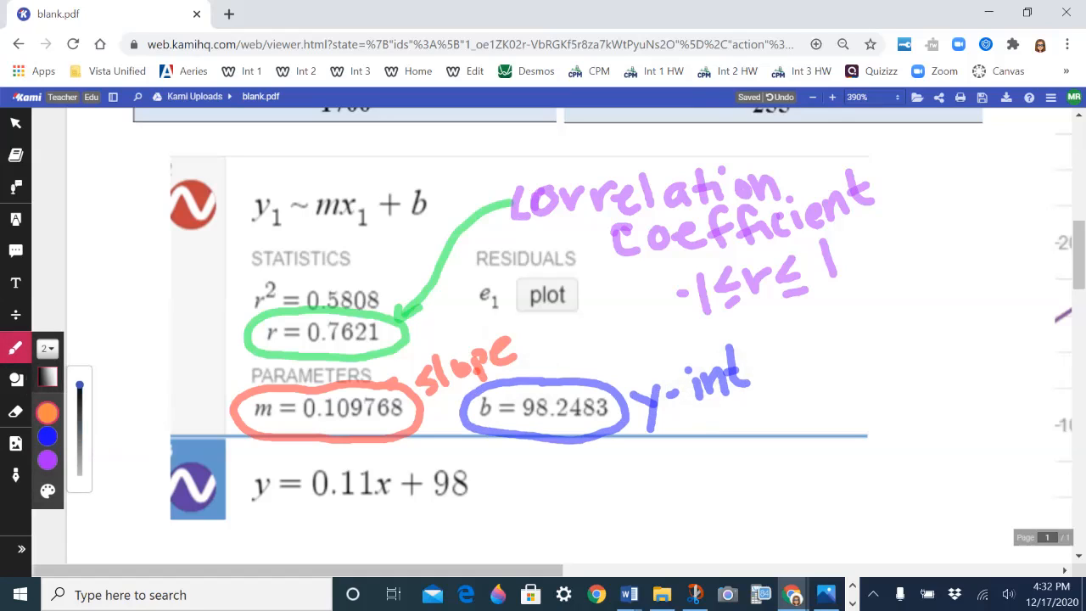
left_click(15, 348)
mouse_move(507, 458)
left_mouse_down()
mouse_move(507, 494)
mouse_move(534, 492)
left_mouse_up()
mouse_move(550, 456)
left_mouse_down()
mouse_move(536, 490)
mouse_move(572, 493)
left_mouse_up()
mouse_move(561, 463)
left_mouse_down()
mouse_move(592, 454)
mouse_move(599, 494)
left_mouse_up()
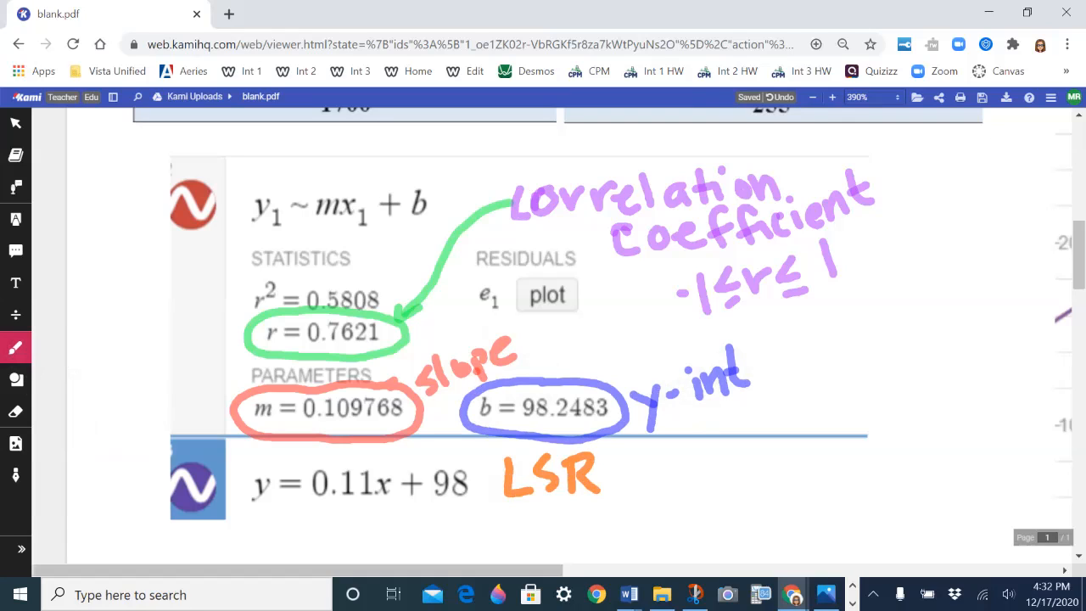
left_click_drag(607, 455, 633, 487)
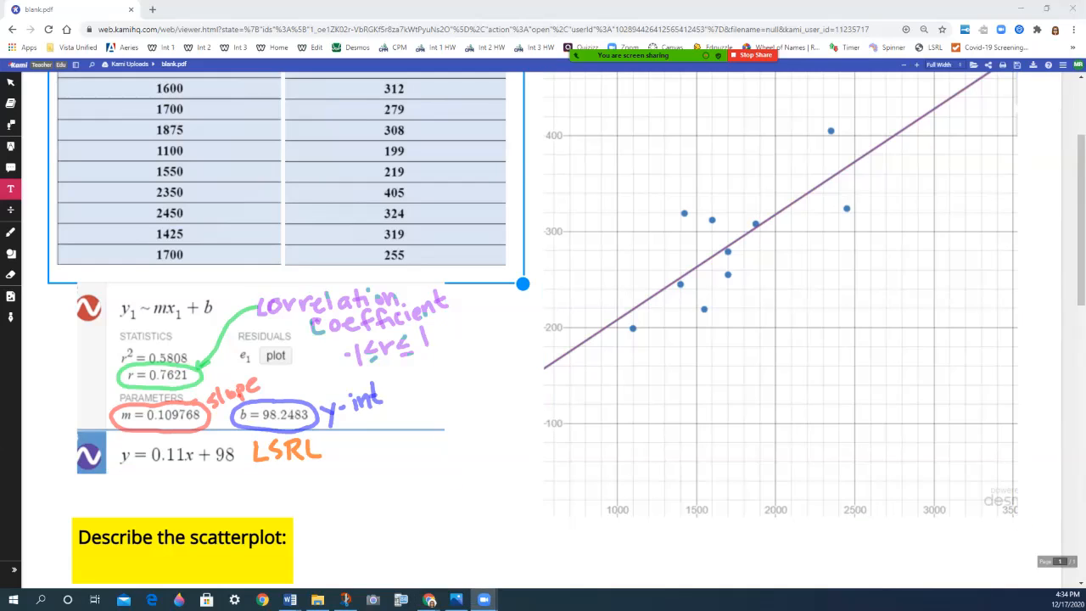
- Add a text box reading "House in square feet" below the scatterplot's x-axis
left_click(10, 189)
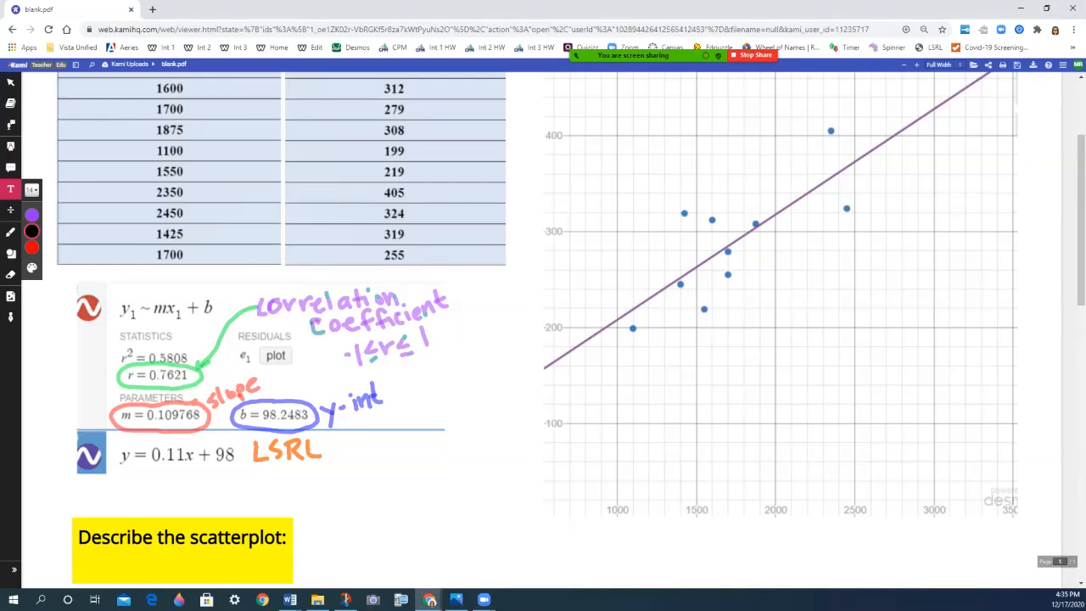
left_click(721, 521)
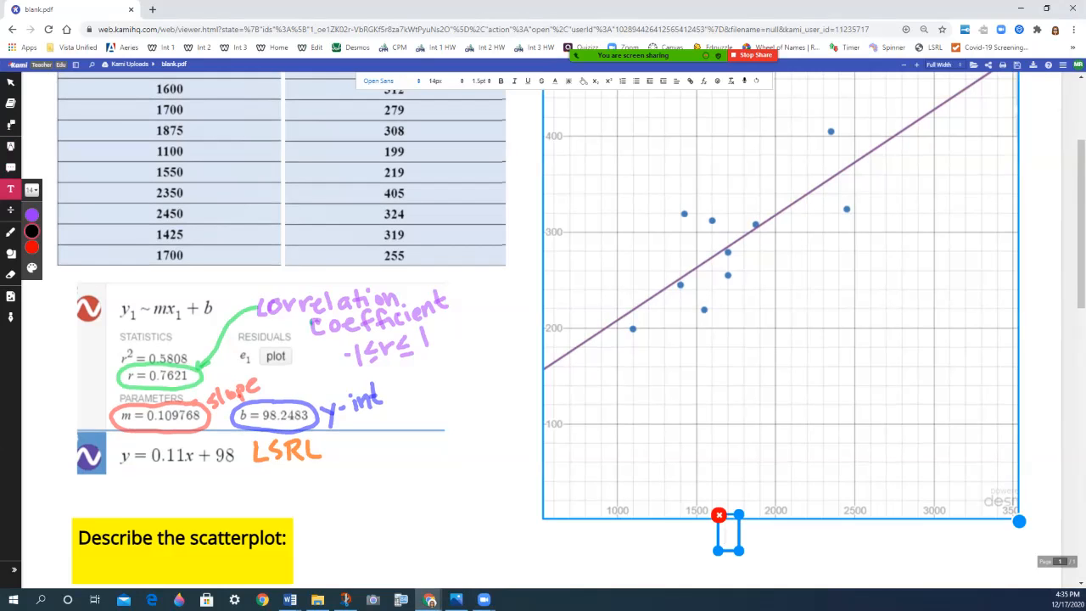
scroll(339, 339, "up", 2)
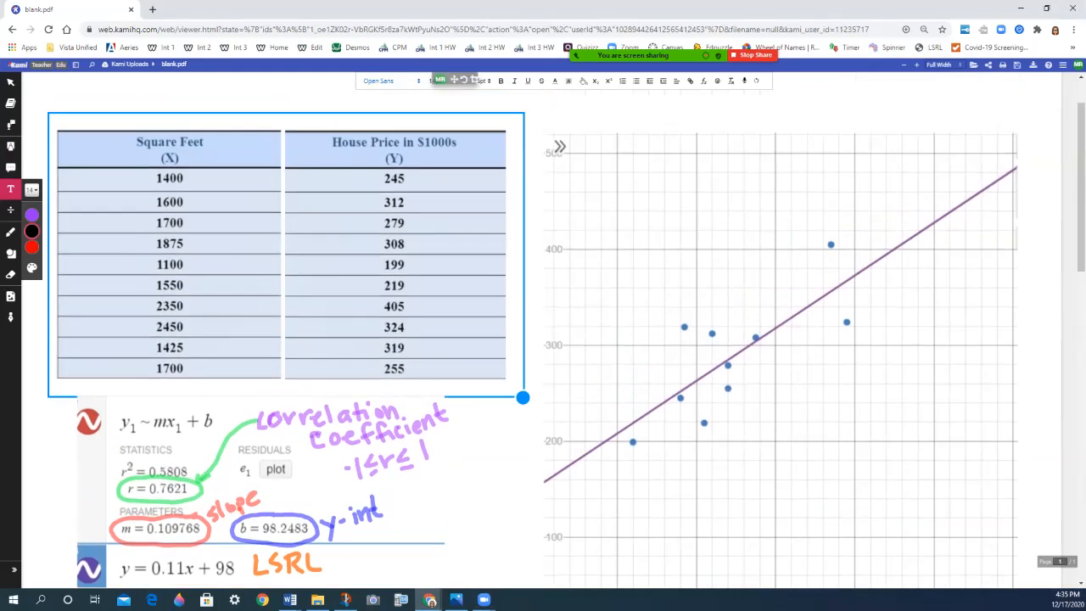
scroll(339, 339, "down", 2)
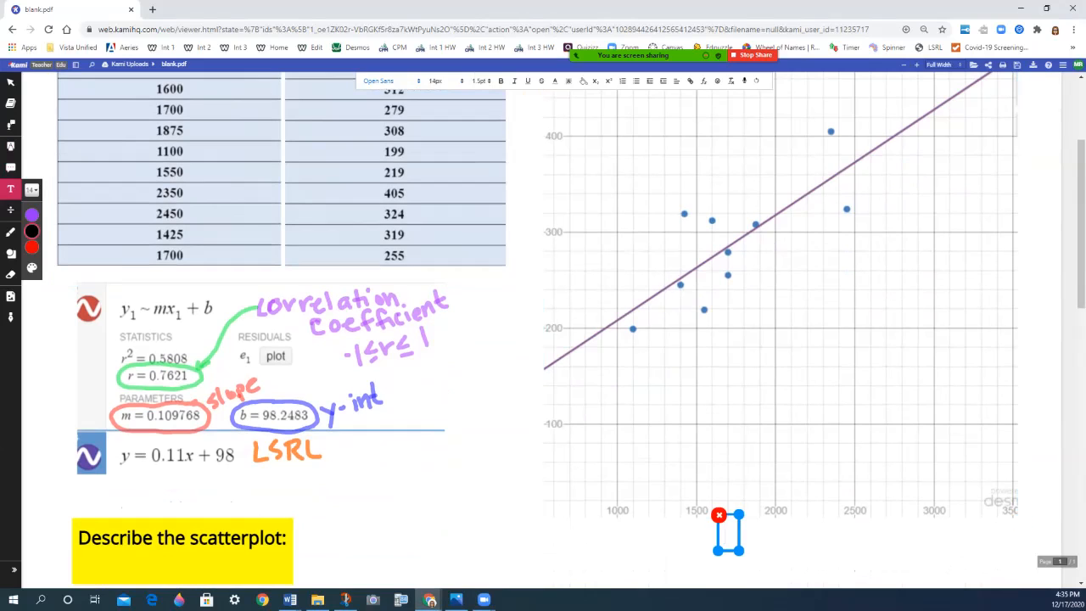
type("House in square feet")
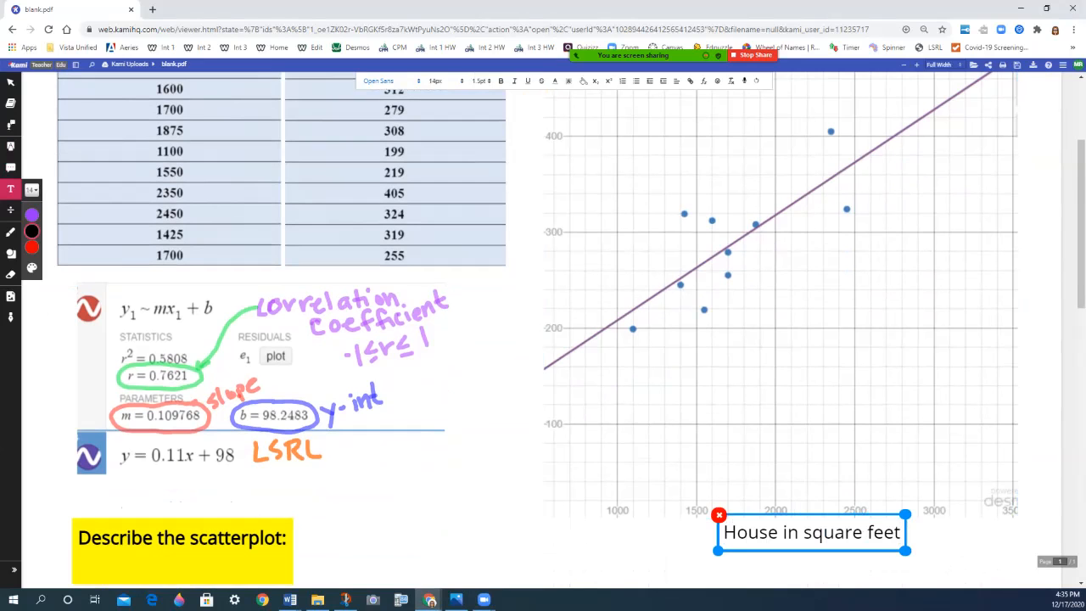
- Rotate the page clockwise so that the scatterplot's y-axis runs horizontally
scroll(289, 340, "up", 1)
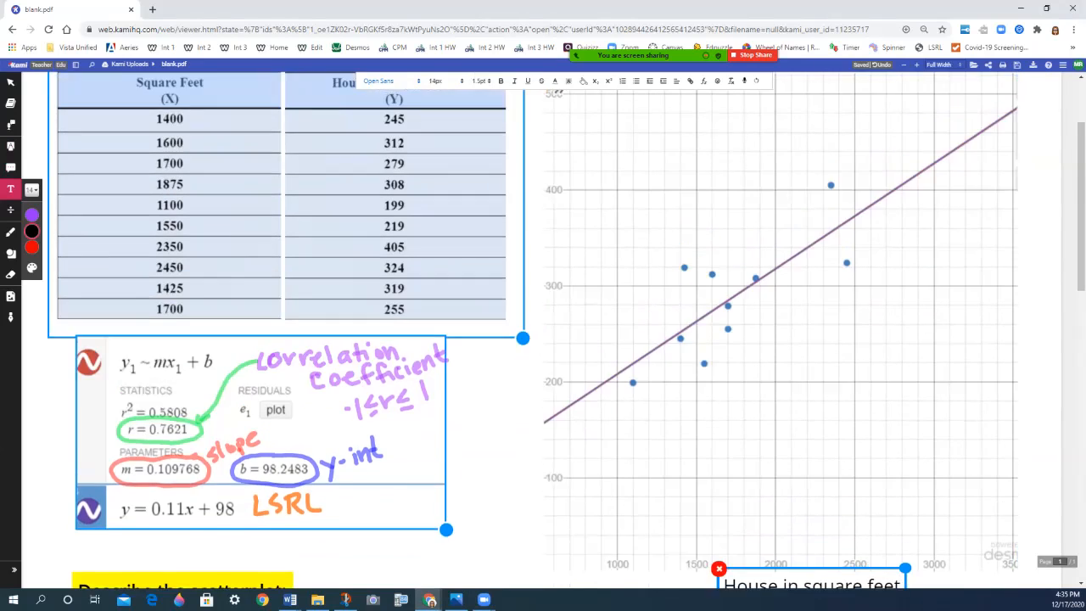
scroll(288, 339, "up", 2)
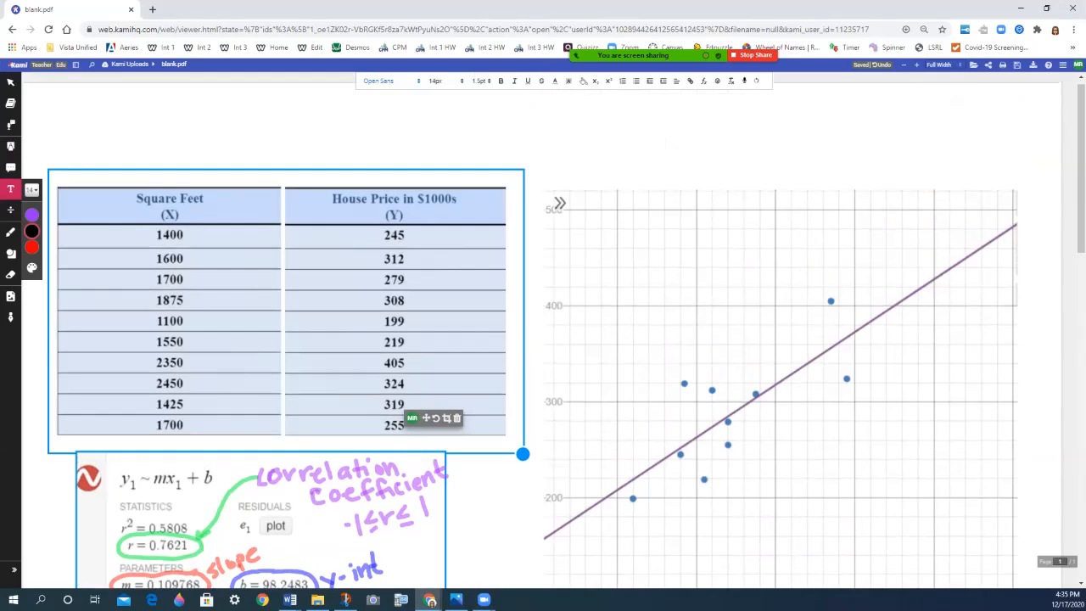
scroll(288, 340, "down", 3)
scroll(288, 339, "up", 2)
scroll(289, 339, "down", 3)
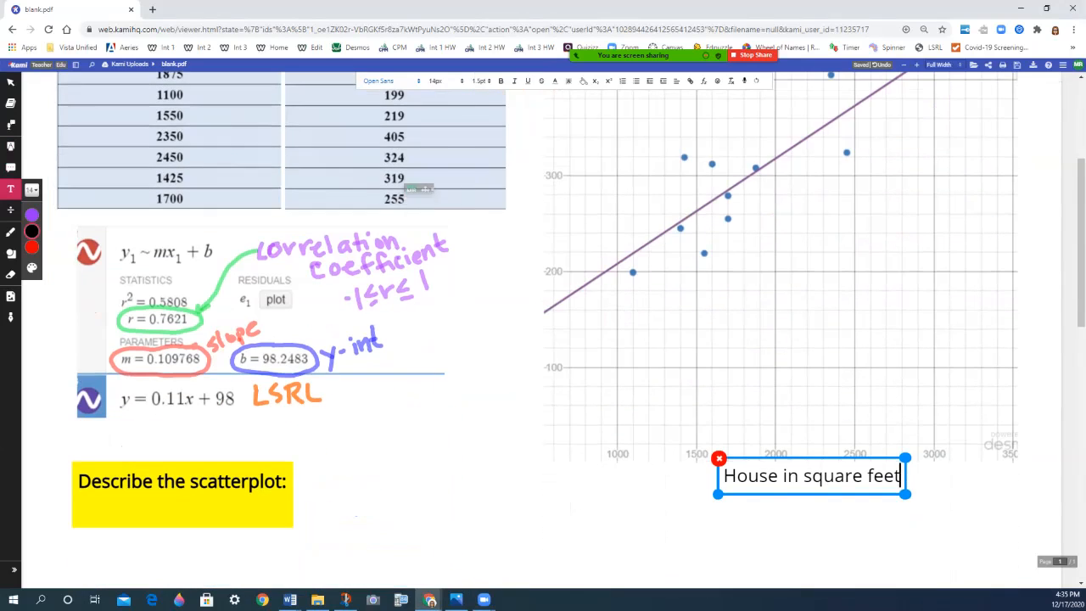
left_click(1063, 65)
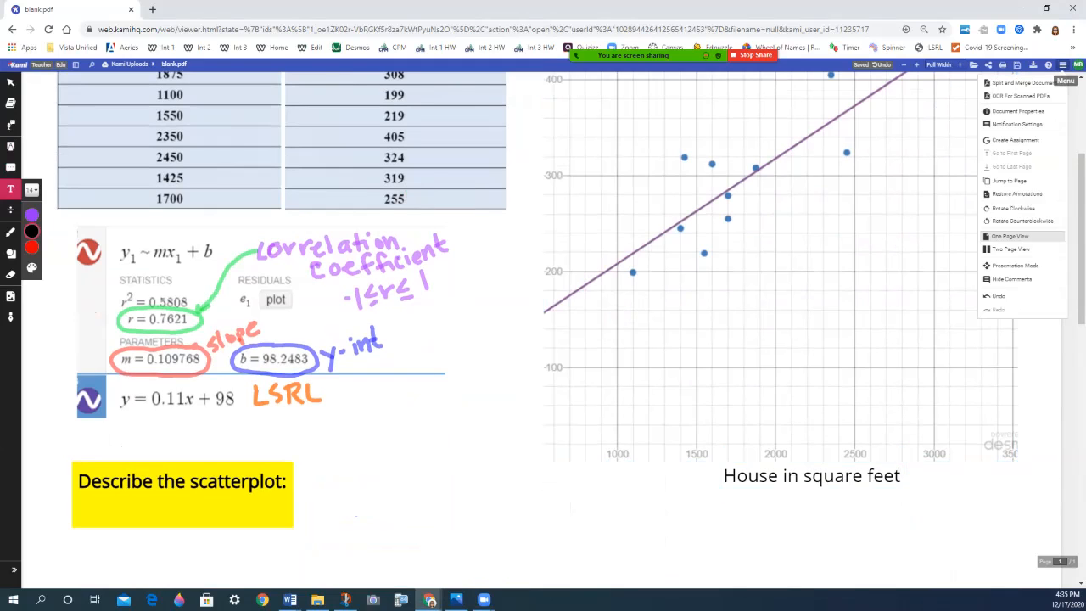
left_click(1014, 208)
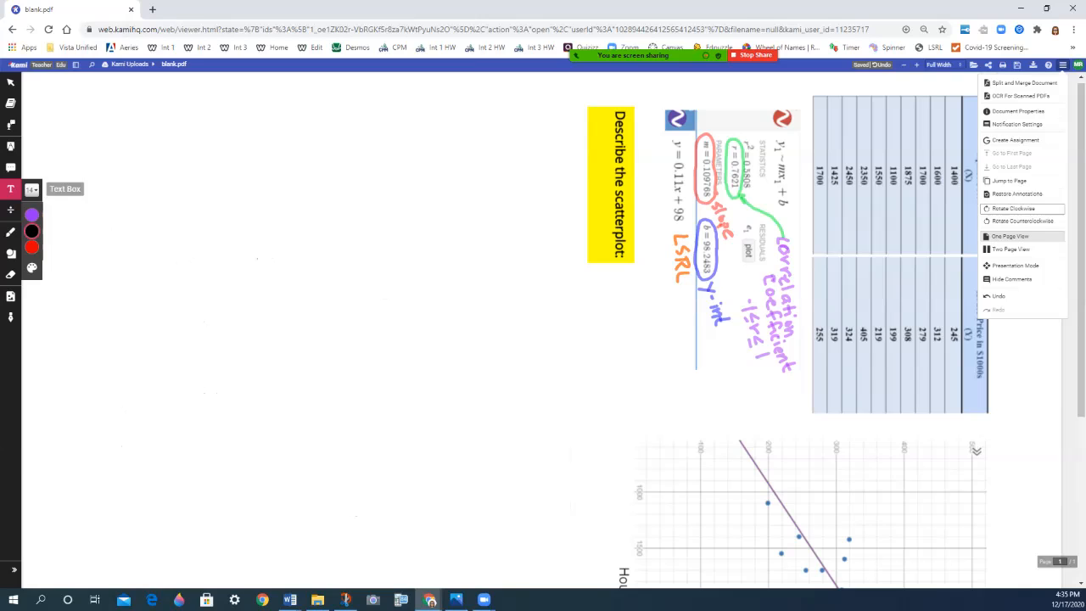
- Add a text box reading "House price in $1000's" alongside the y-axis of the rotated scatterplot
left_click(11, 190)
left_click(705, 424)
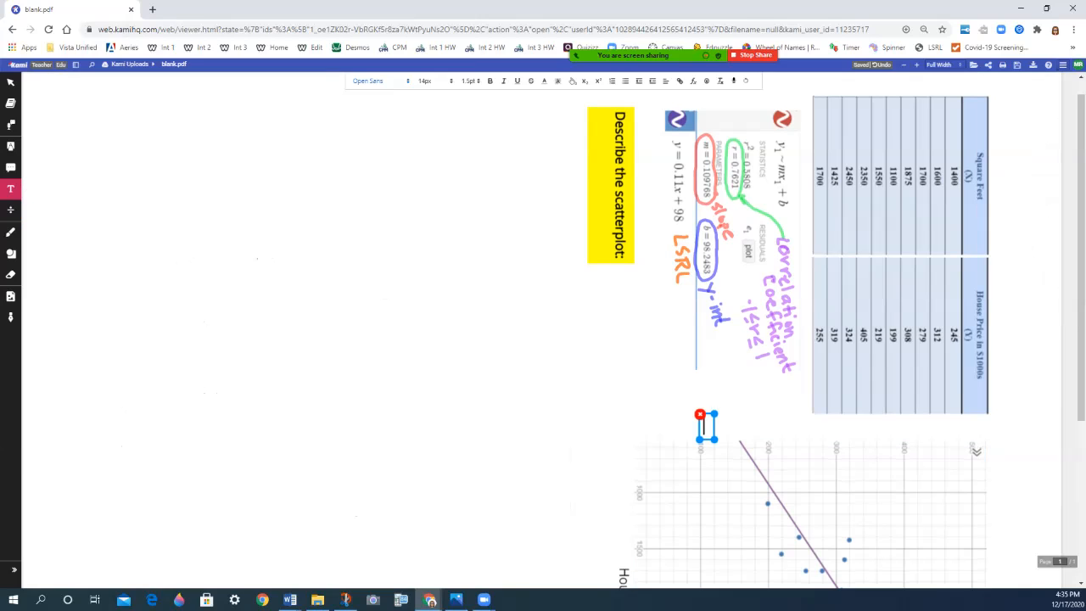
type("Hous")
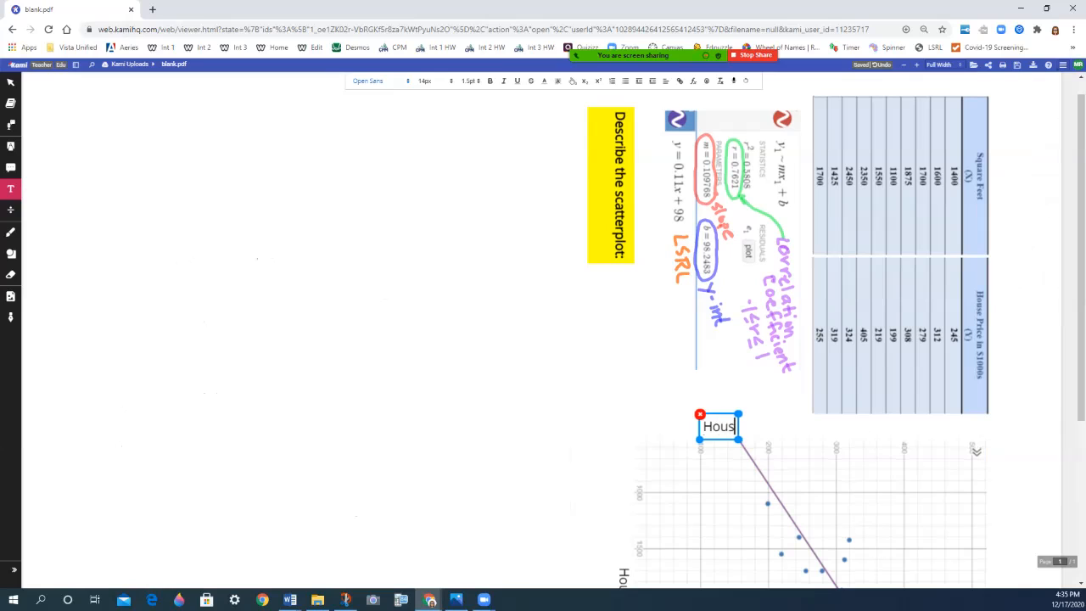
type("e price in")
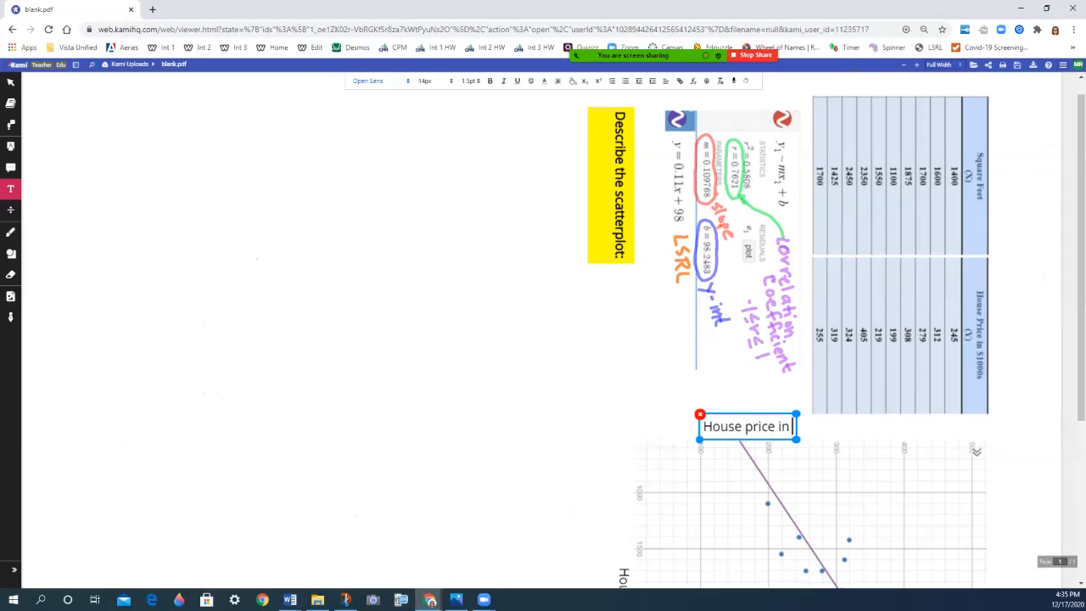
type(" $1000")
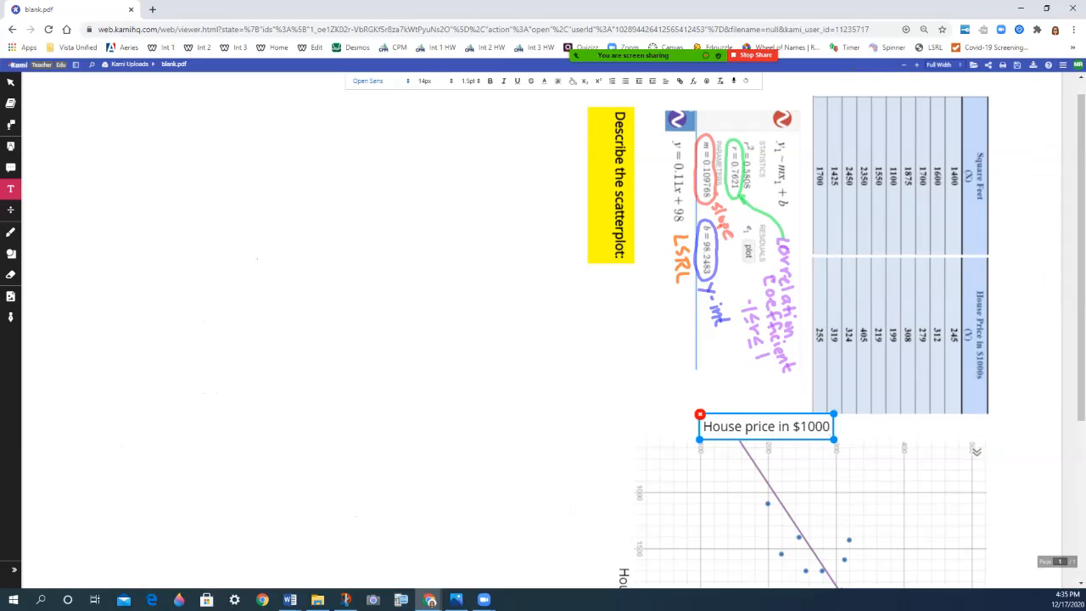
type("'s")
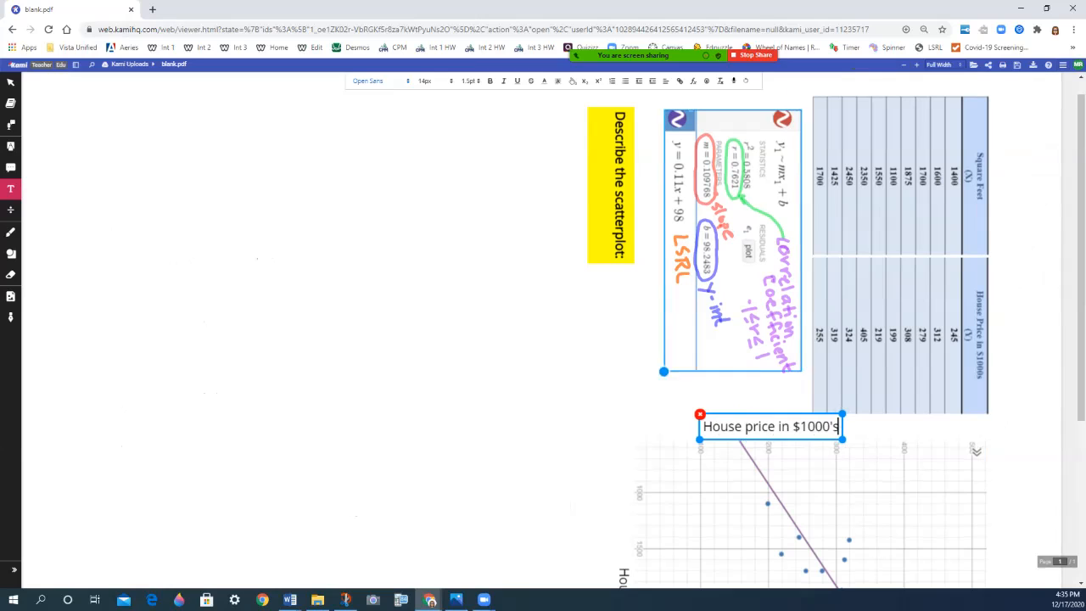
- Rotate the page counterclockwise back to upright and move the "House price in $1000's" label up along the y-axis
left_click(1063, 65)
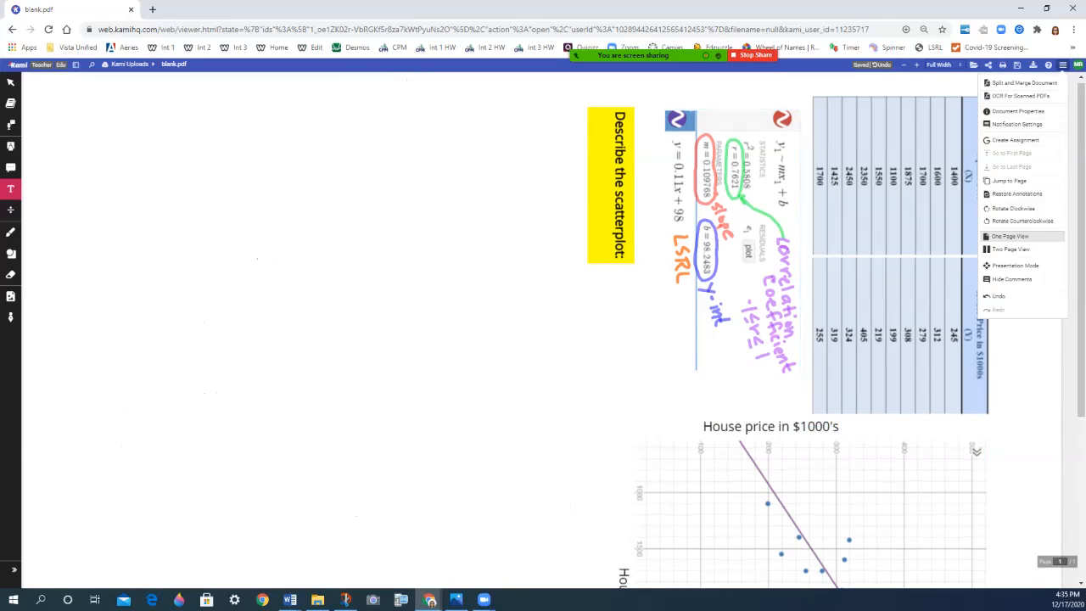
left_click(1014, 208)
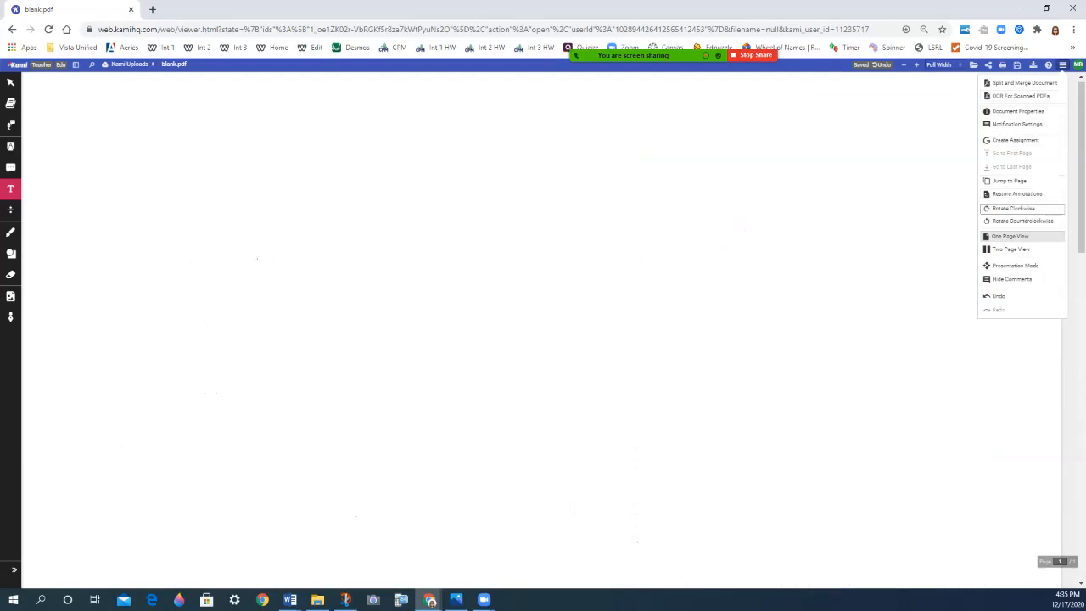
left_click(1022, 221)
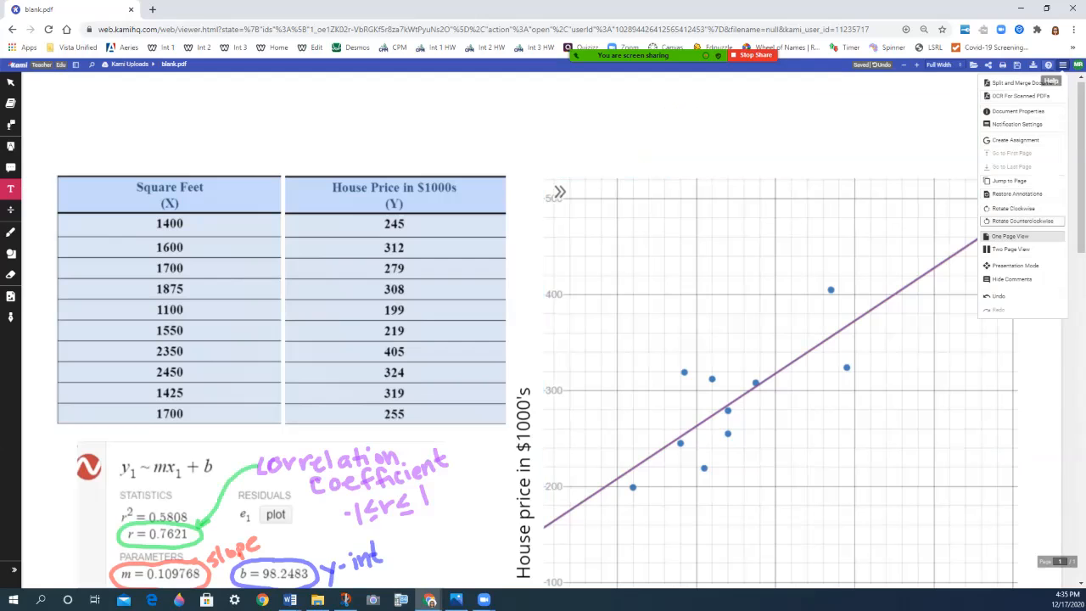
left_click(1063, 64)
scroll(866, 313, "down", 2)
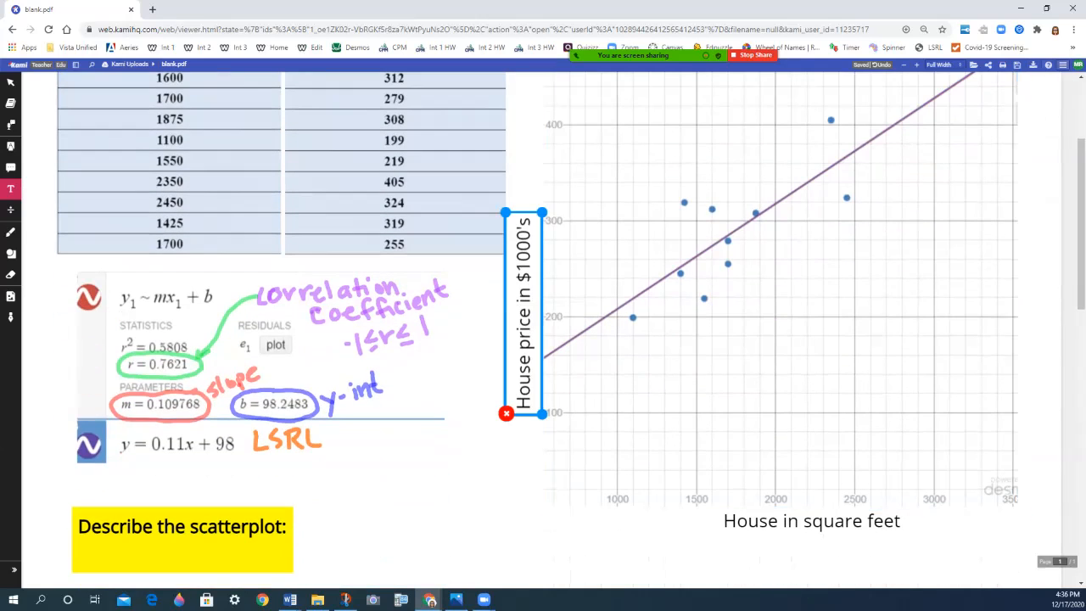
left_click_drag(524, 313, 524, 266)
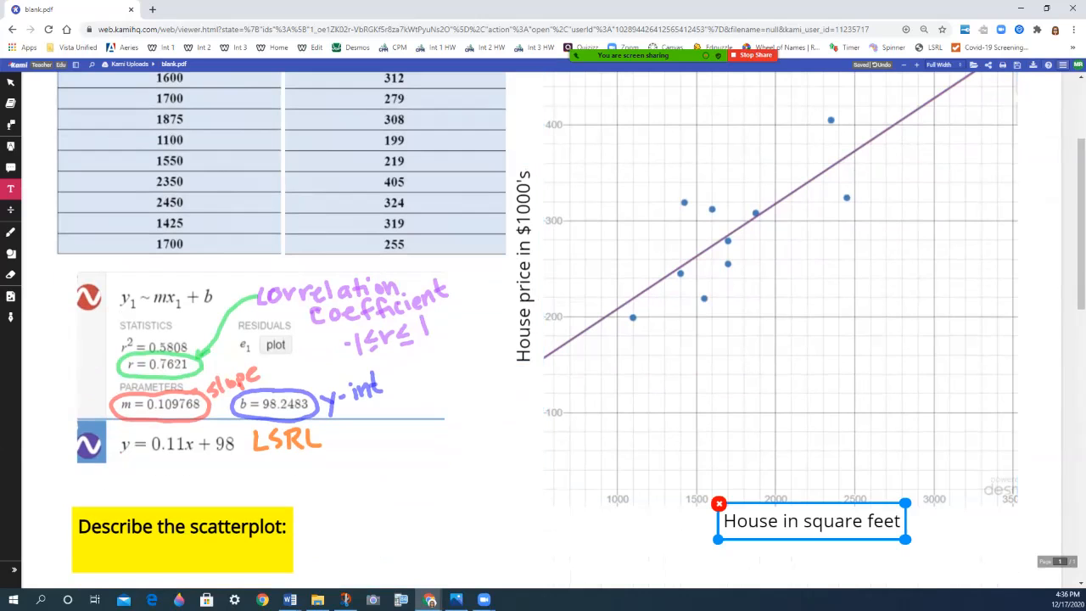
- Add a new line under "Describe the scatterplot:" in the yellow box reading "There is a strong, positive, linear relationship between"
scroll(571, 323, "down", 1)
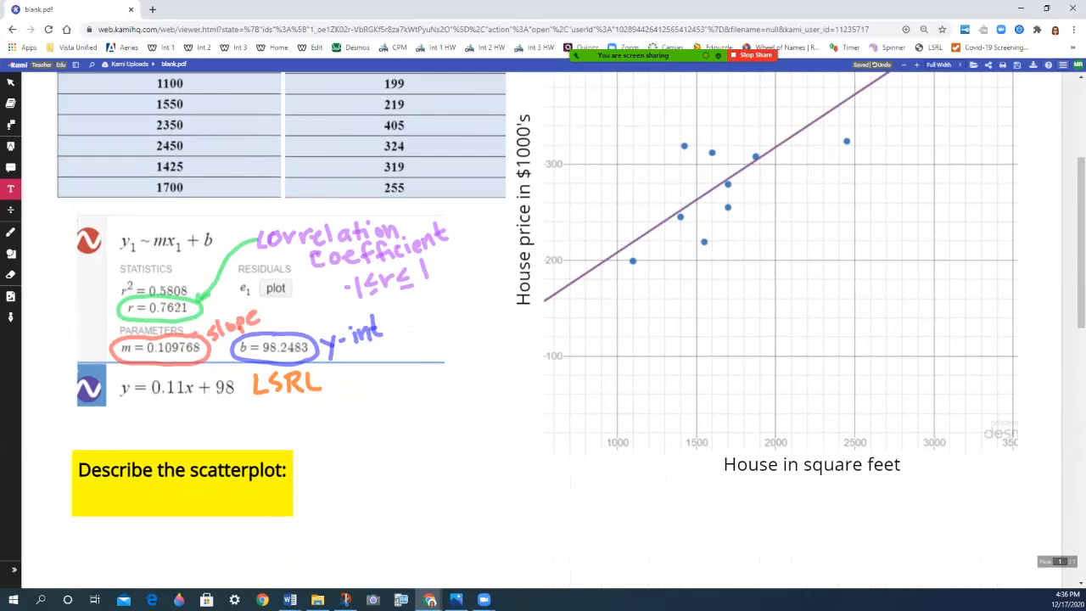
scroll(571, 322, "up", 1)
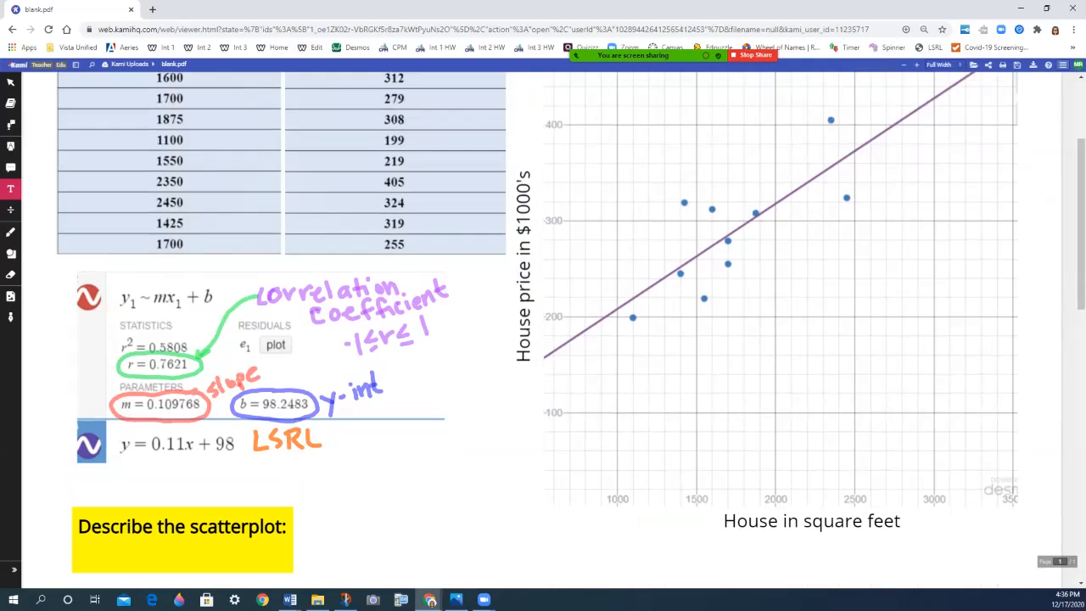
left_click(10, 188)
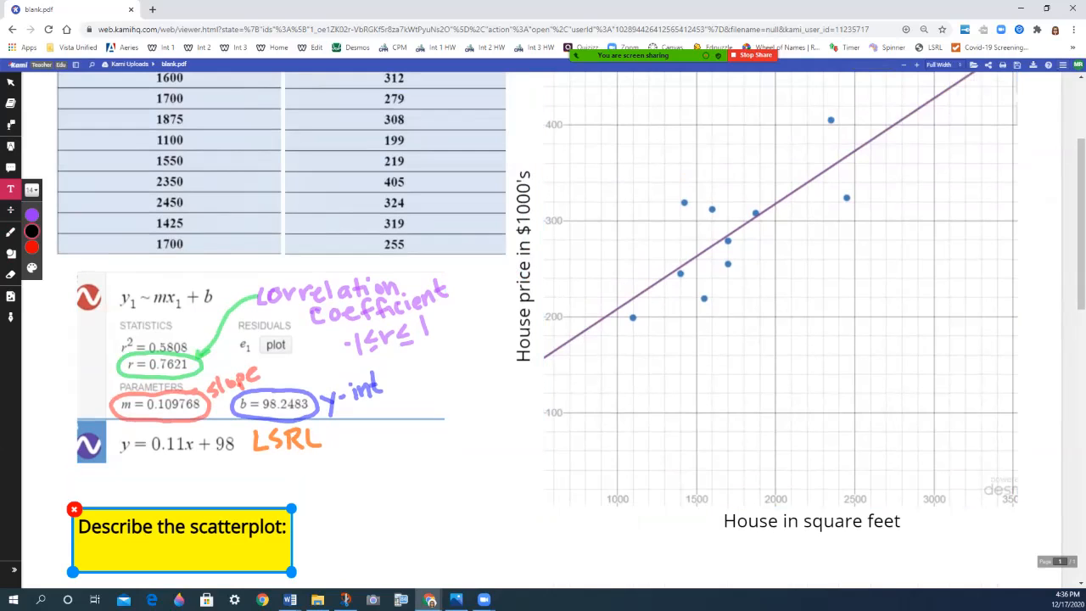
left_click(81, 527)
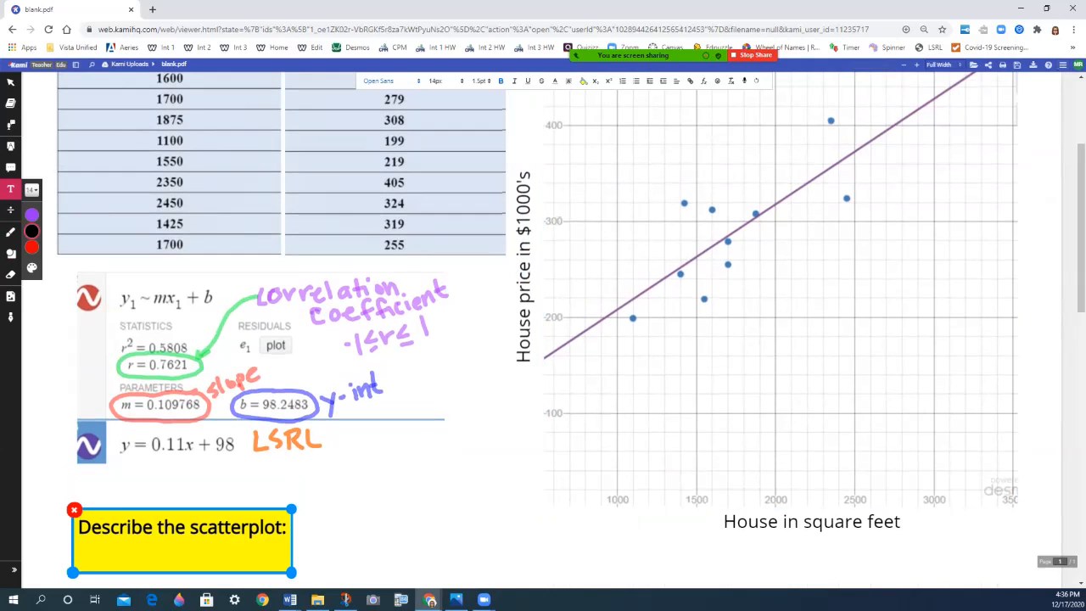
left_click(283, 526)
key("Return")
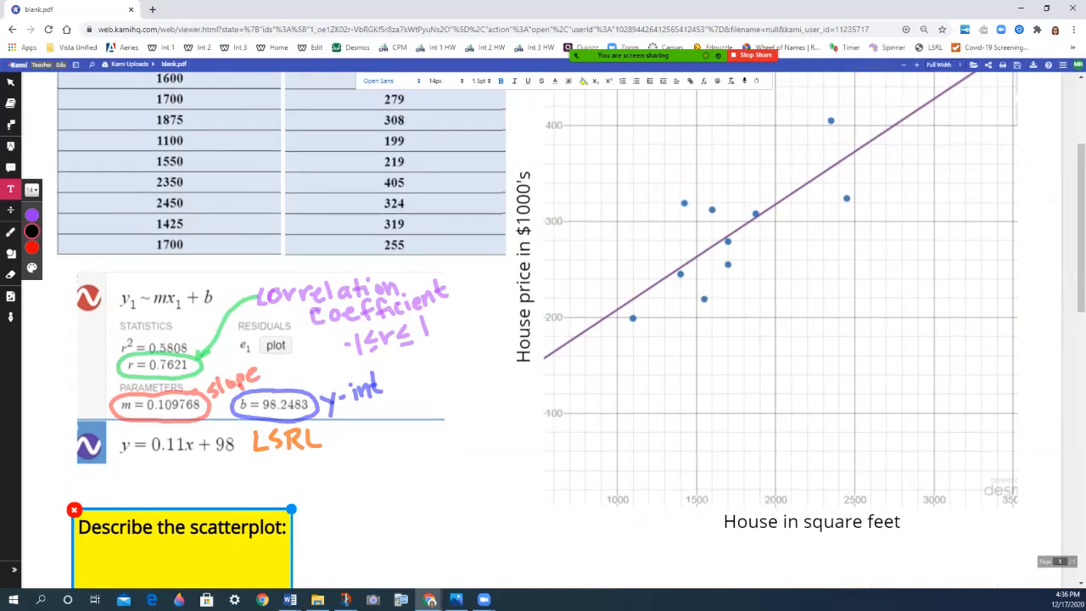
scroll(763, 297, "down", 2)
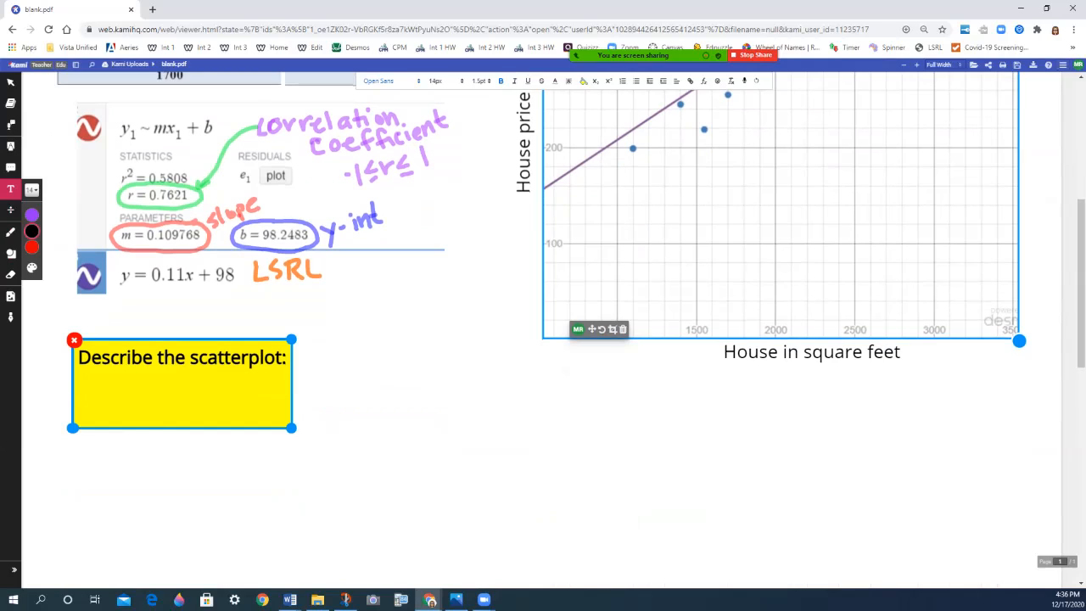
type("There is a stron")
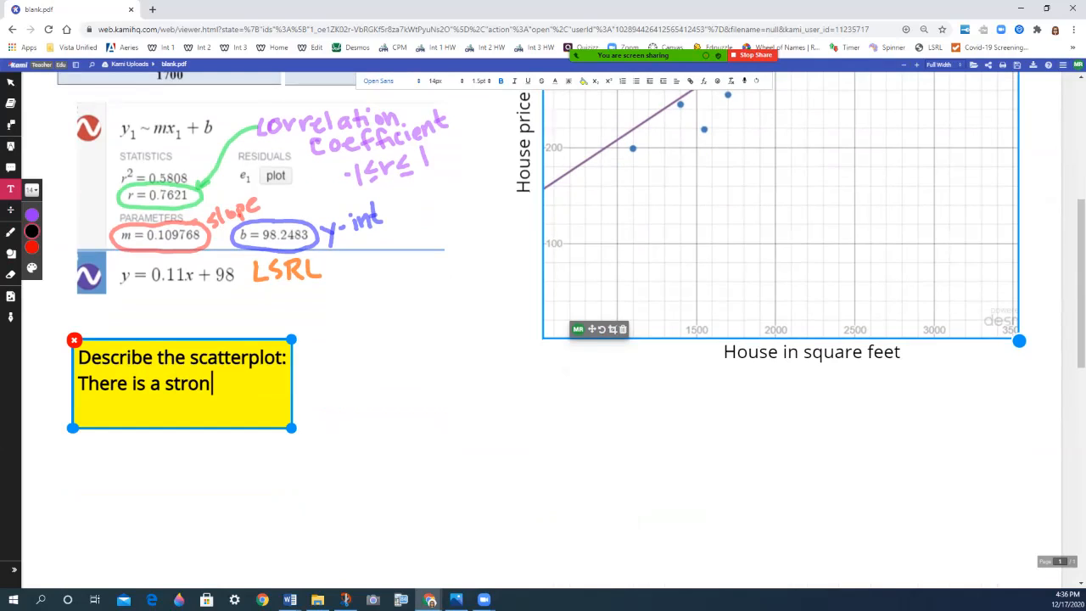
key("BackSpace")
type("ng, poi")
key("BackSpace")
type("sitiv")
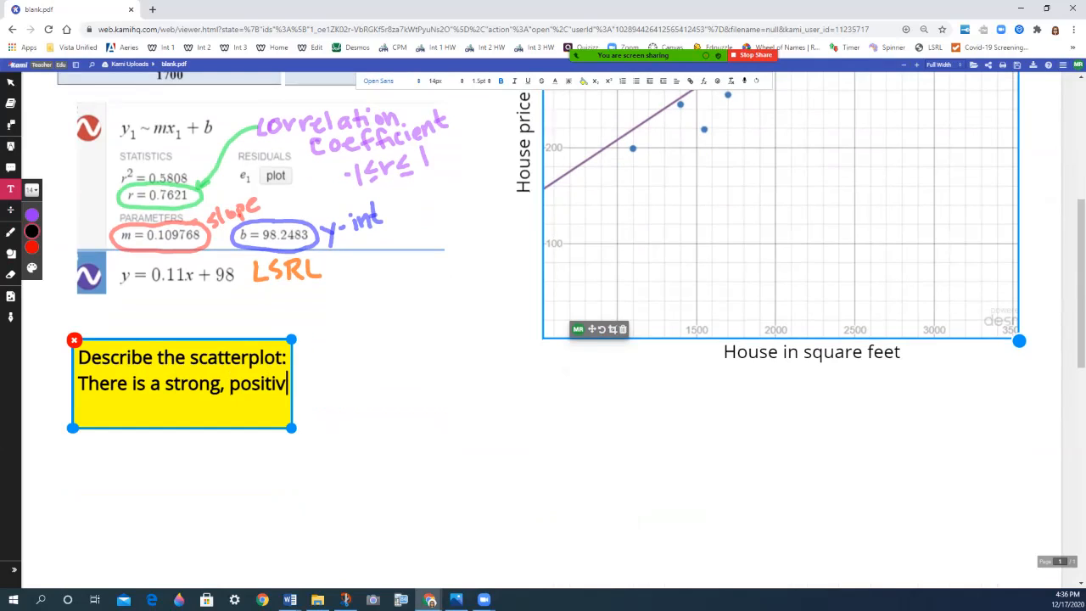
type("e, linear ")
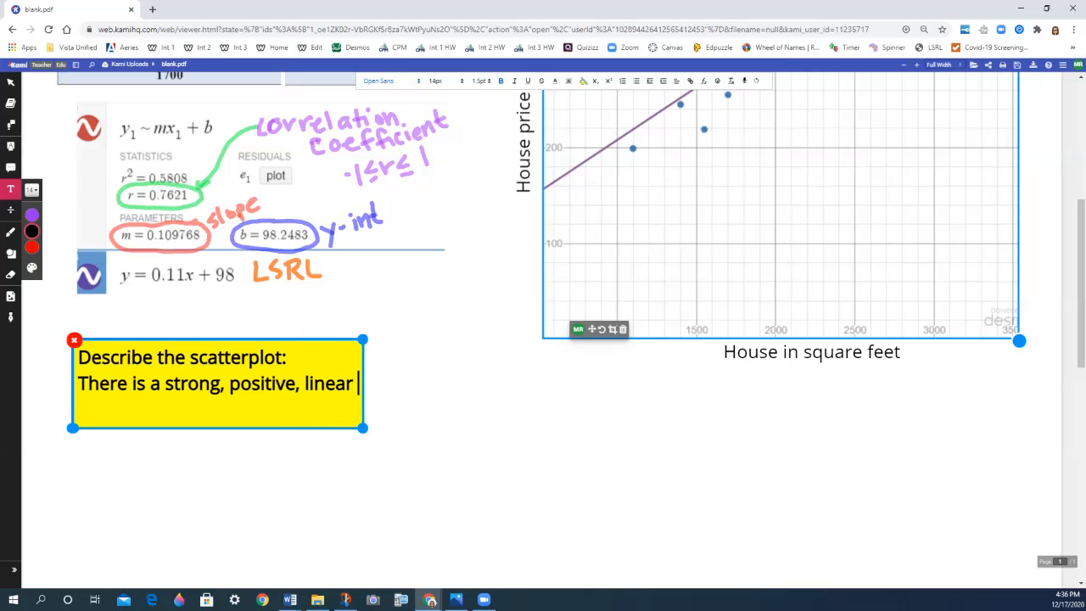
type("relationsh")
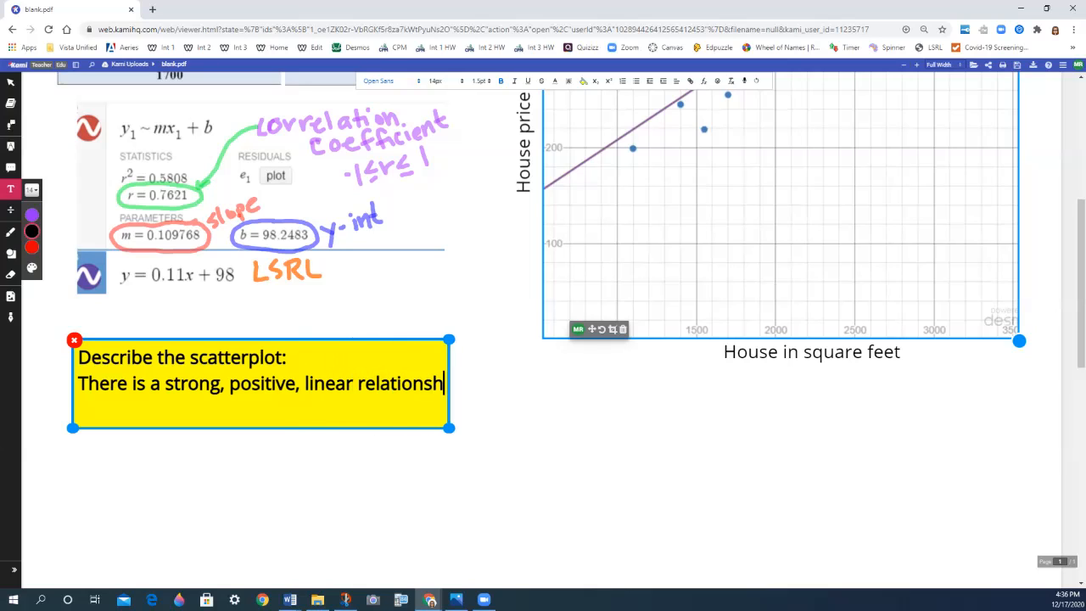
type("ip betee")
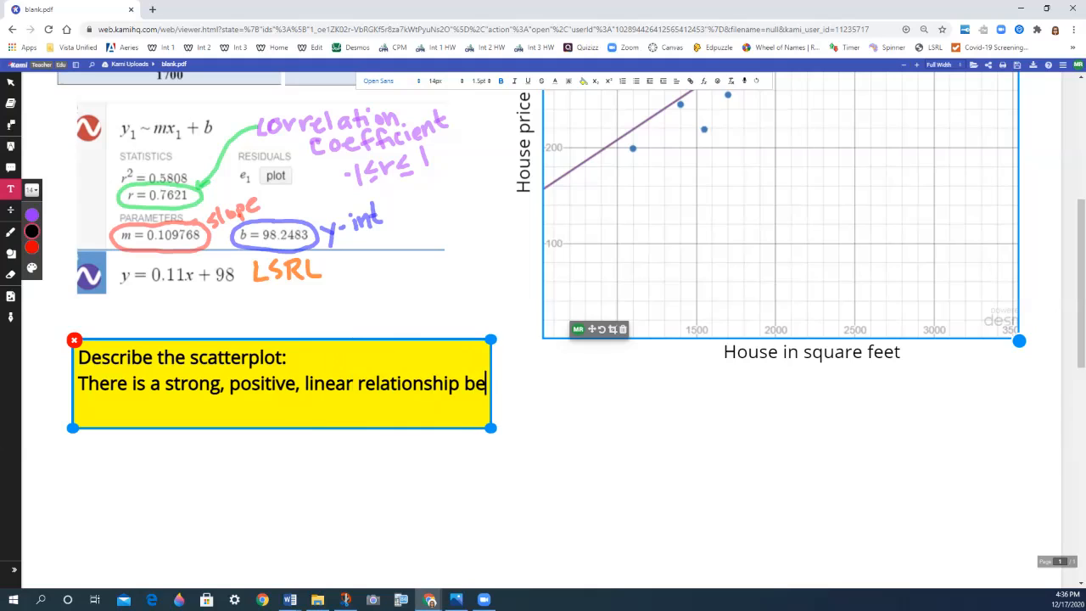
key("BackSpace")
key("BackSpace")
type("ween")
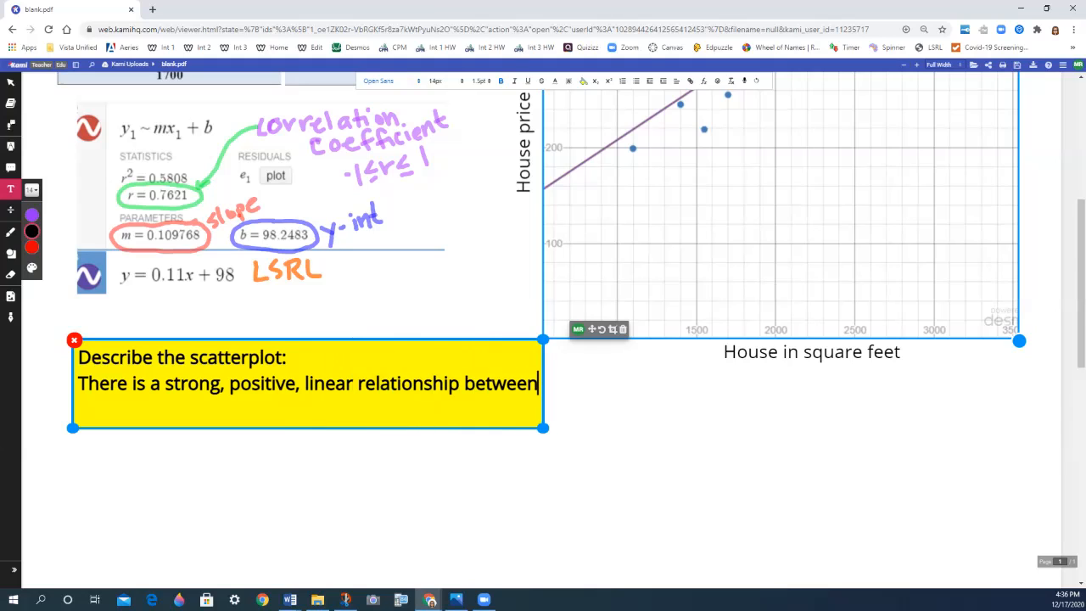
- Move the yellow description box slightly down, below the House in square feet label, and continue its sentence with "the square footage of a house and"
left_click_drag(308, 340, 302, 368)
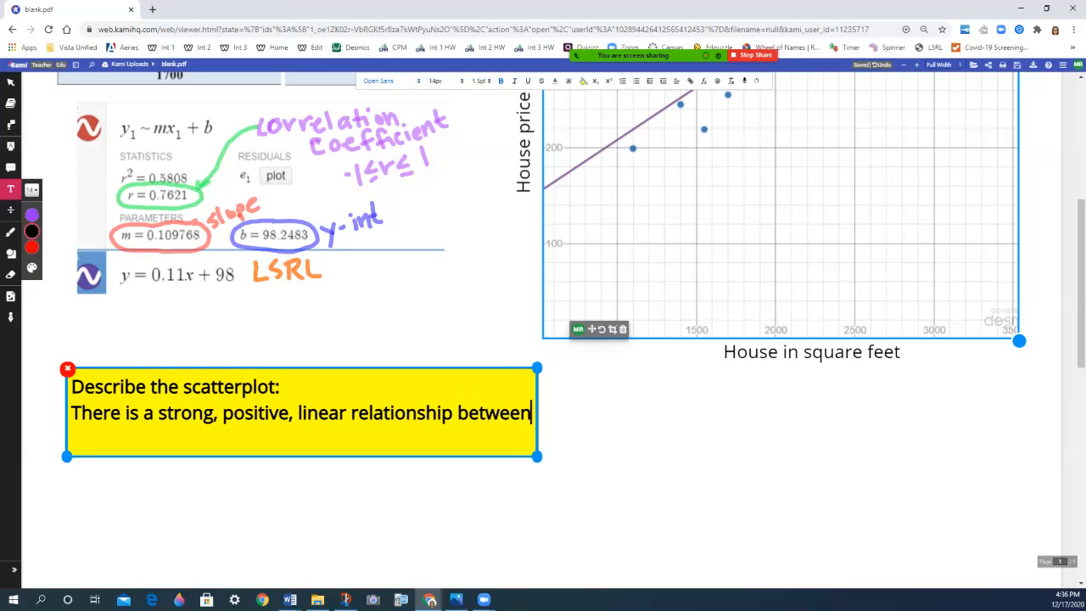
type("the")
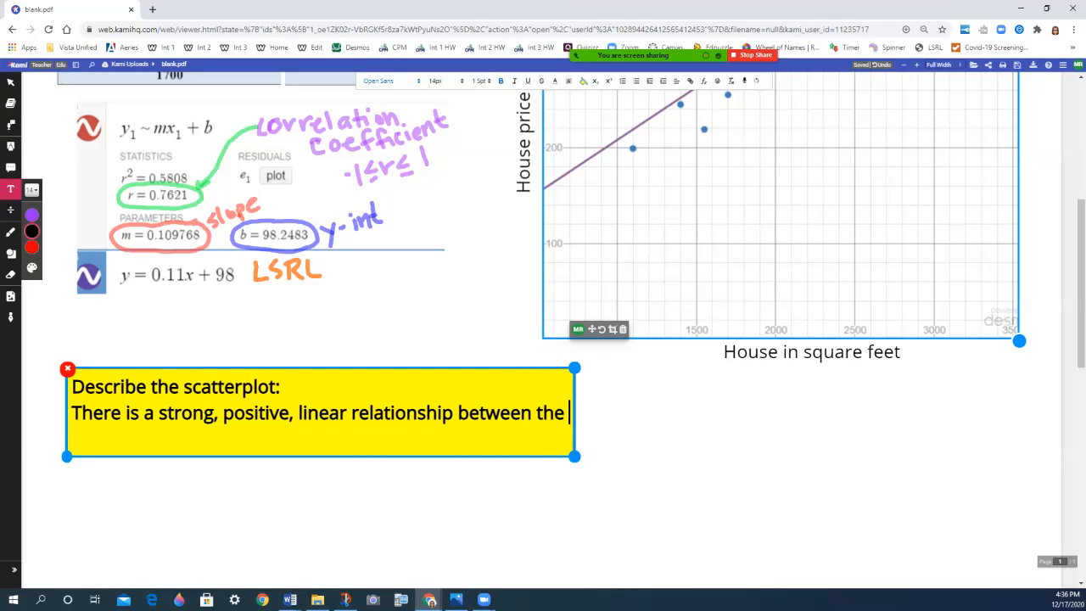
type(" s")
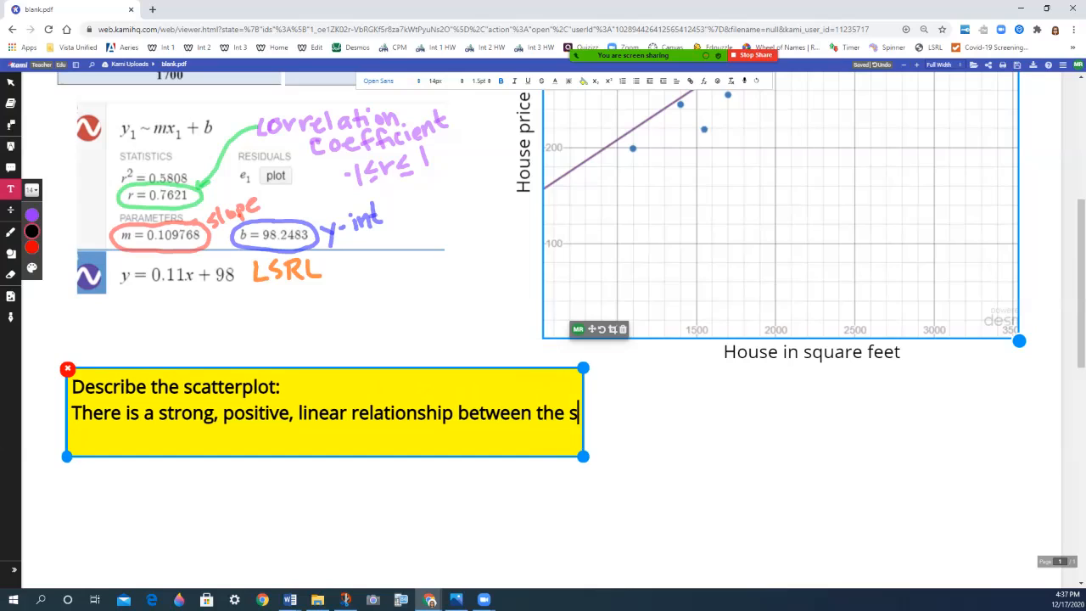
type("quare foot")
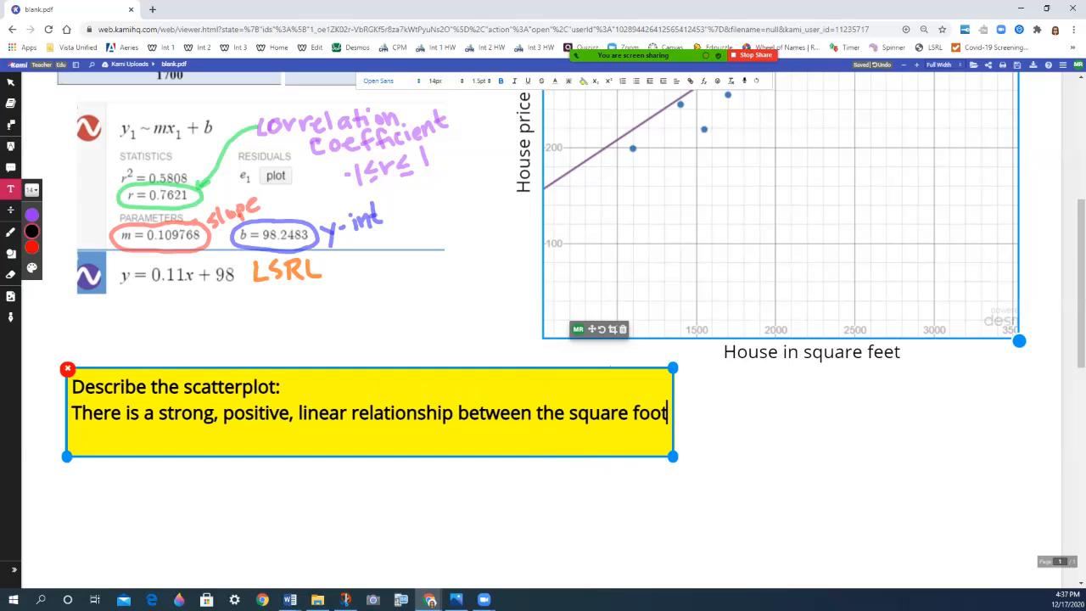
type("age of a h")
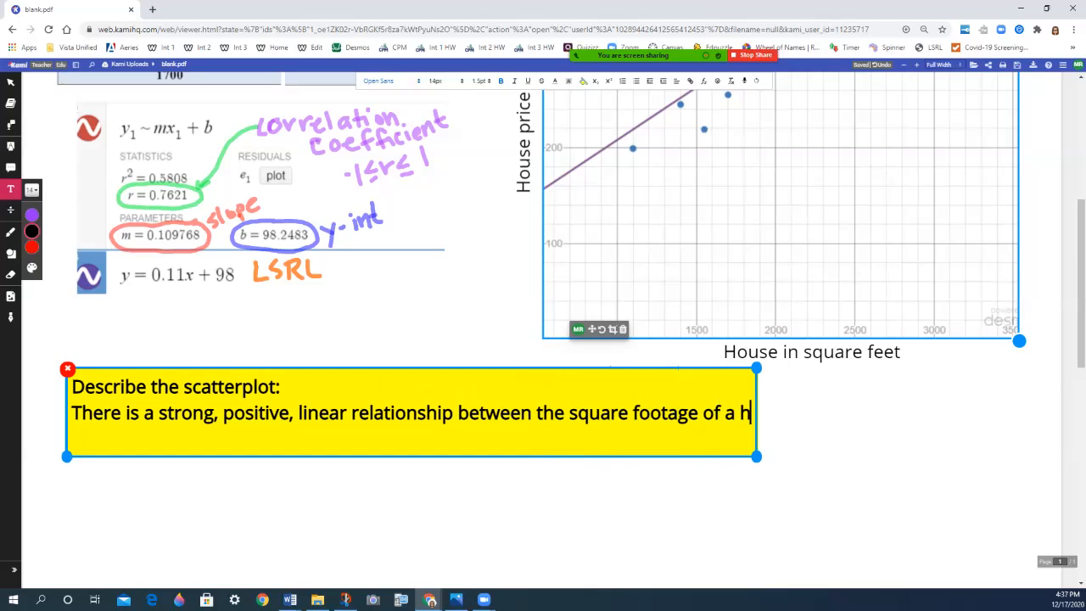
type("ouse and")
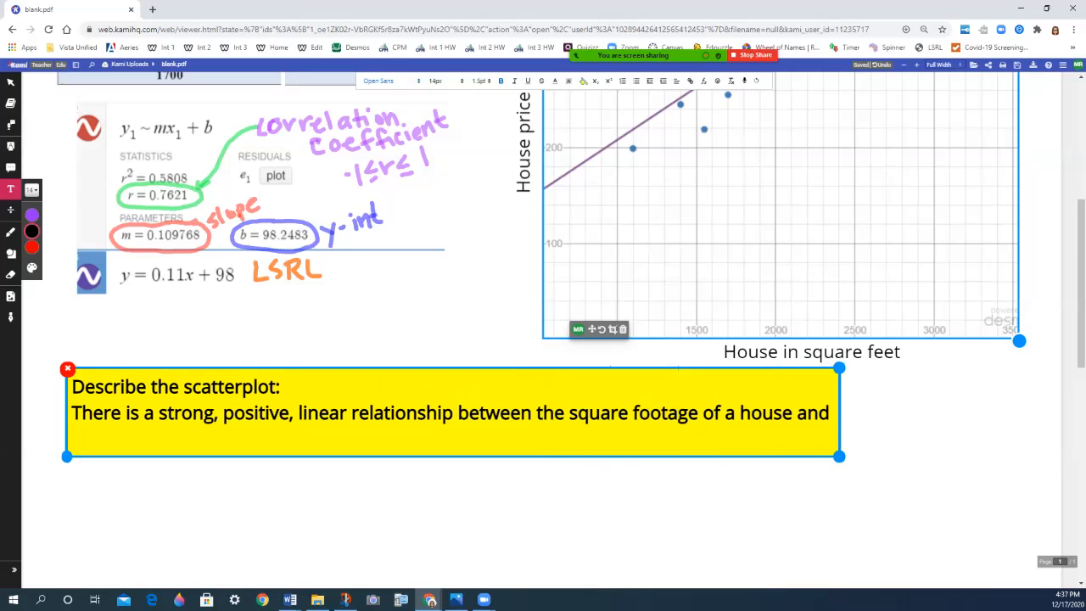
- Extend the sentence in the yellow description box with "the price in $1000"
type(" the op=")
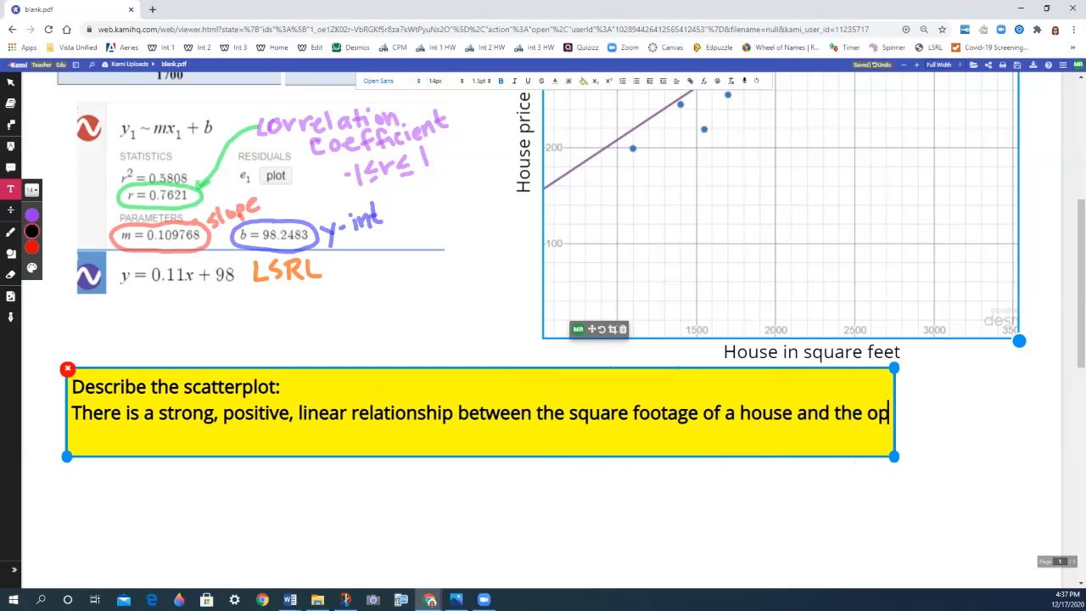
key("BackSpace")
key("BackSpace")
key("BackSpace")
type("pl")
key("BackSpace")
type("ric")
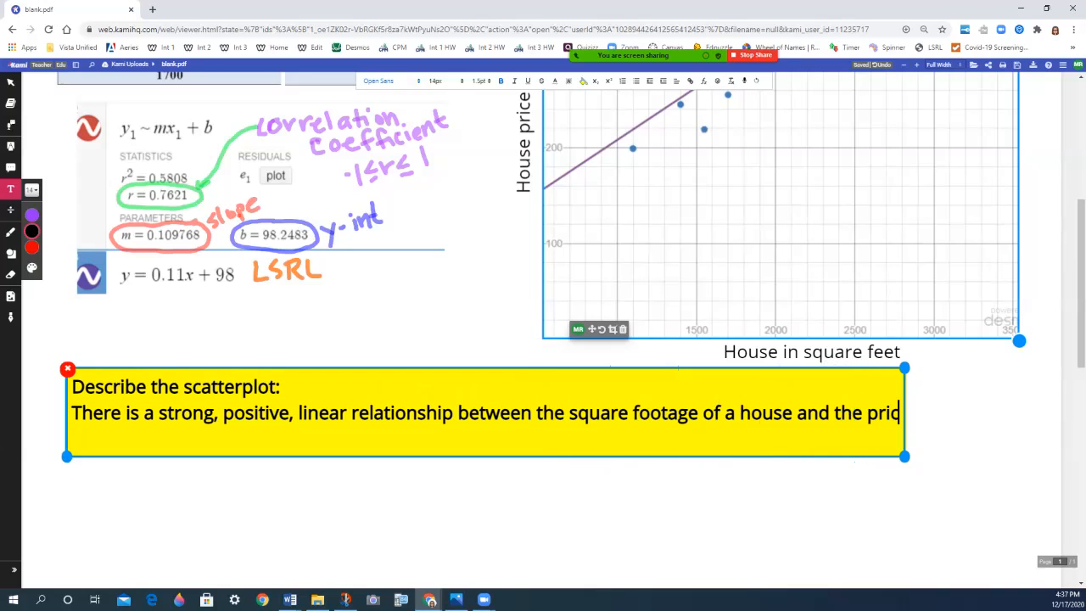
type("e in ")
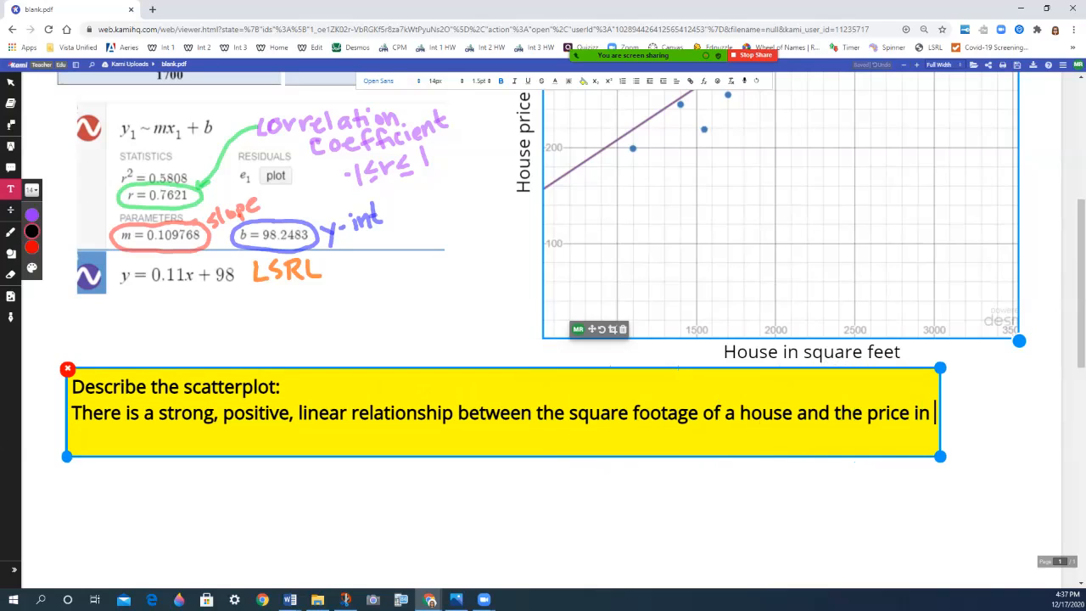
type("$")
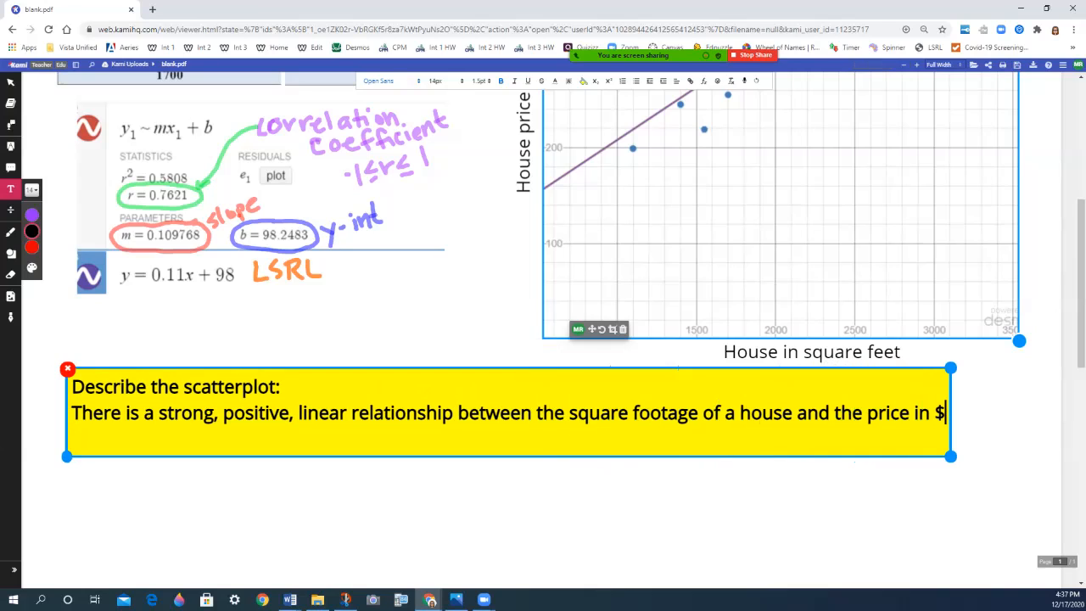
type("1000")
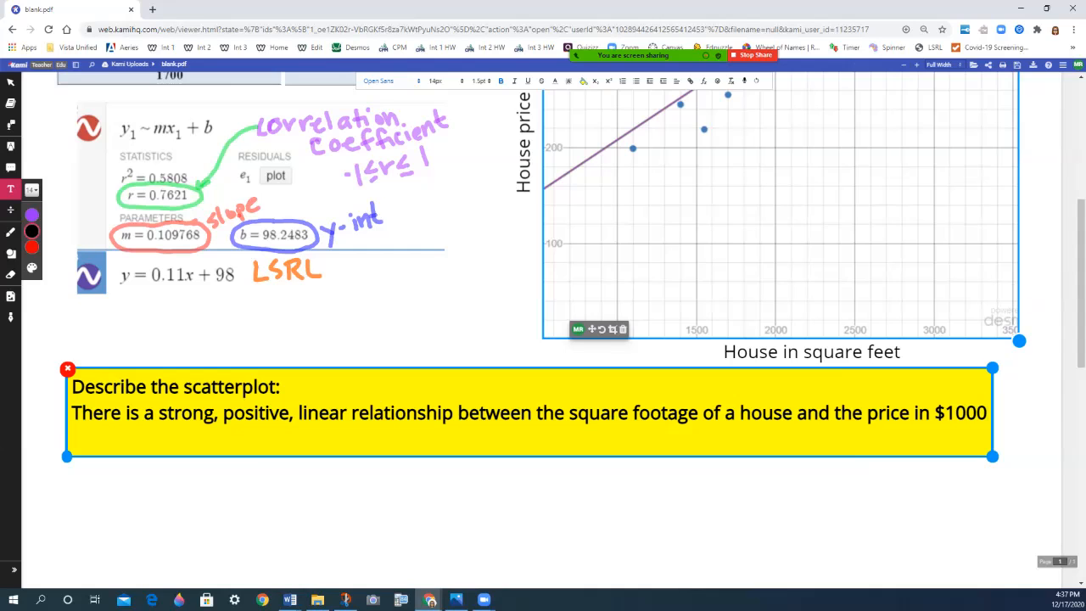
key("Escape")
- Add "'s" after "$1000" in the scatterplot description and continue the sentence on a new line with "of d"
scroll(543, 330, "down", 5)
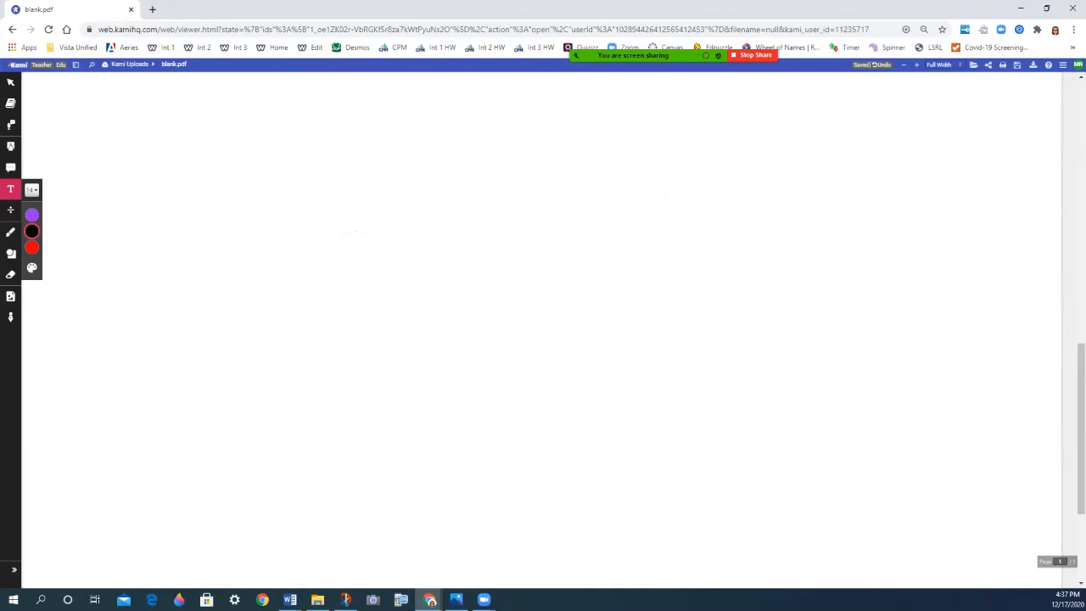
scroll(543, 331, "up", 5)
left_click(975, 245)
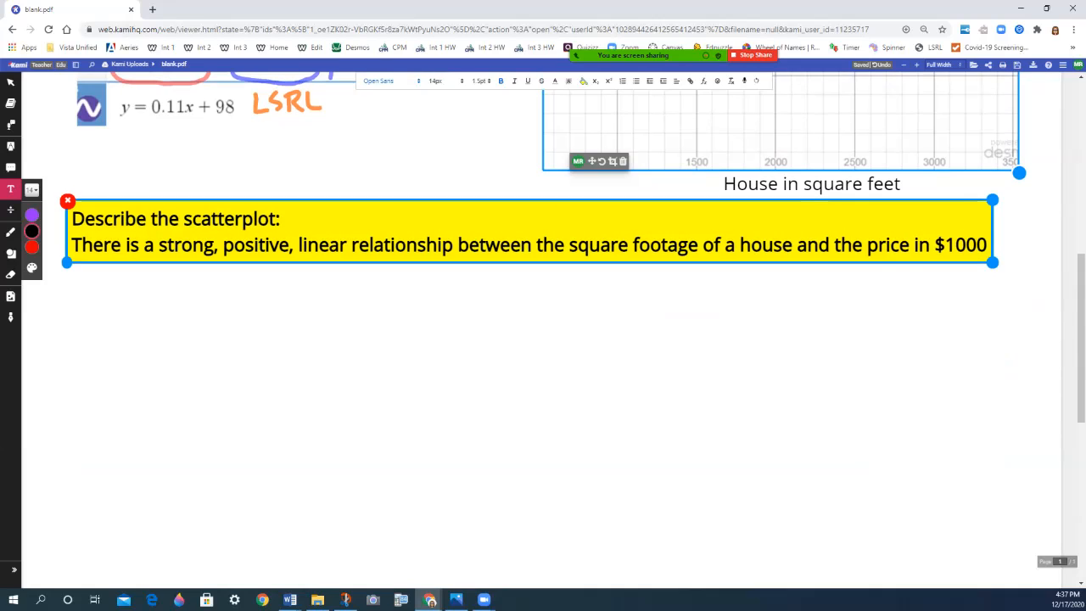
left_click(987, 245)
type(";s")
key("BackSpace")
key("BackSpace")
type("'s")
key("Return")
type("of d")
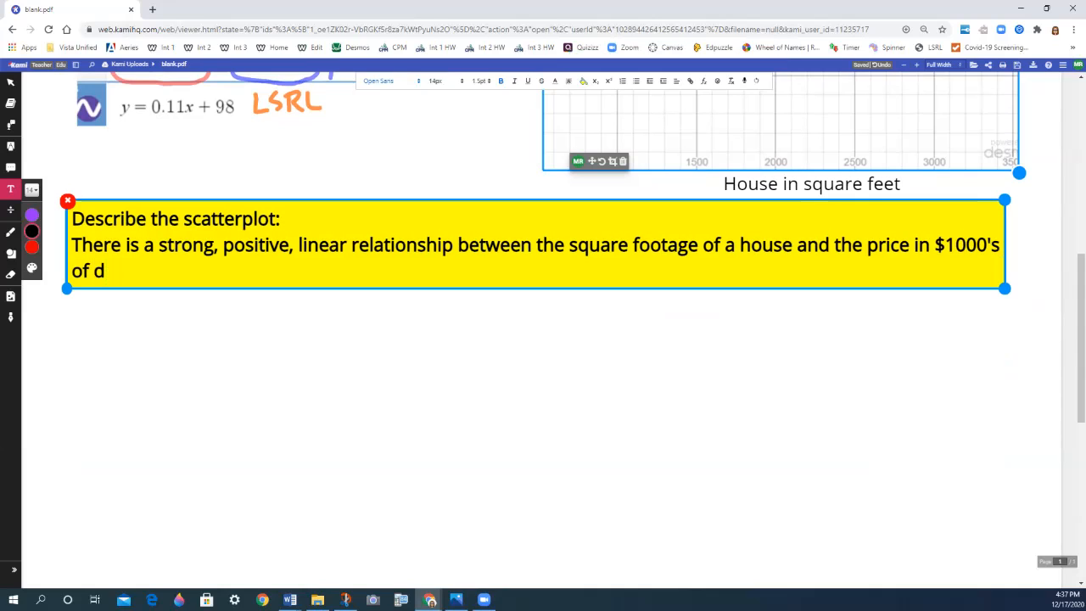